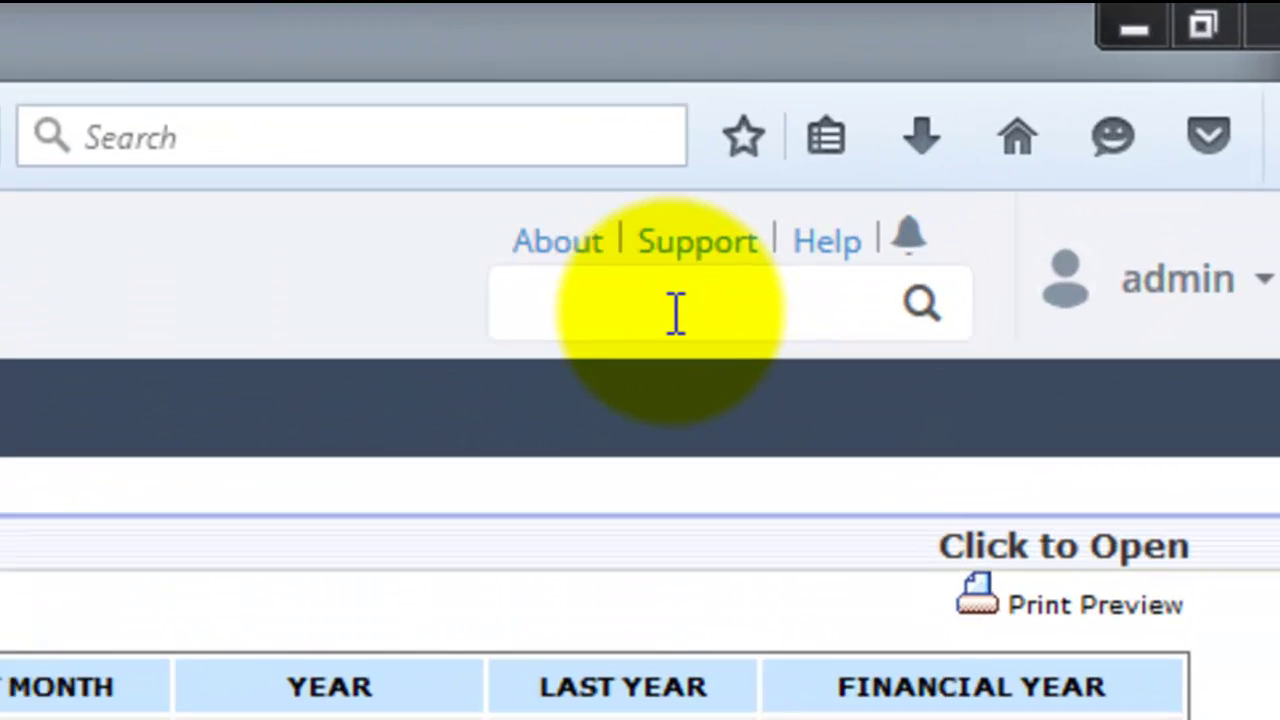
Step: Search the application for "change" and open the Selling Price entry page
{"action": "left_click", "coordinate": [676, 313]}
{"action": "type", "text": "chan"}
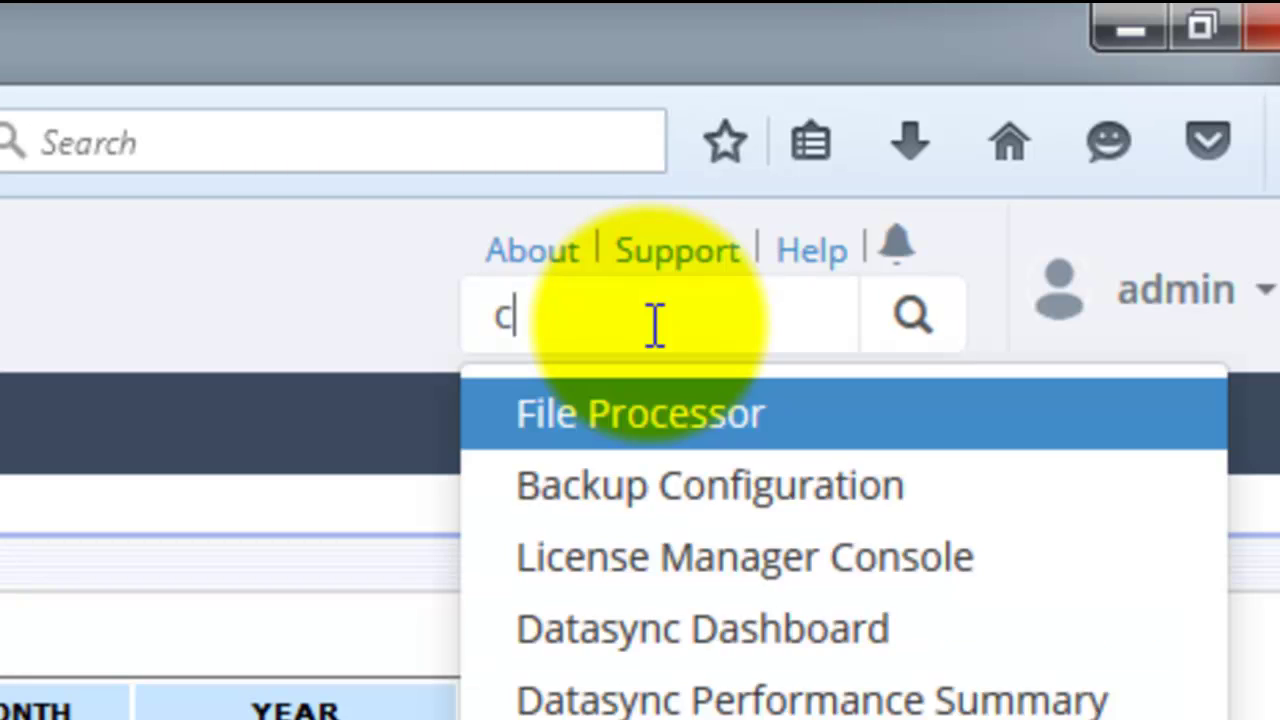
{"action": "type", "text": "ge"}
{"action": "key", "text": "Return"}
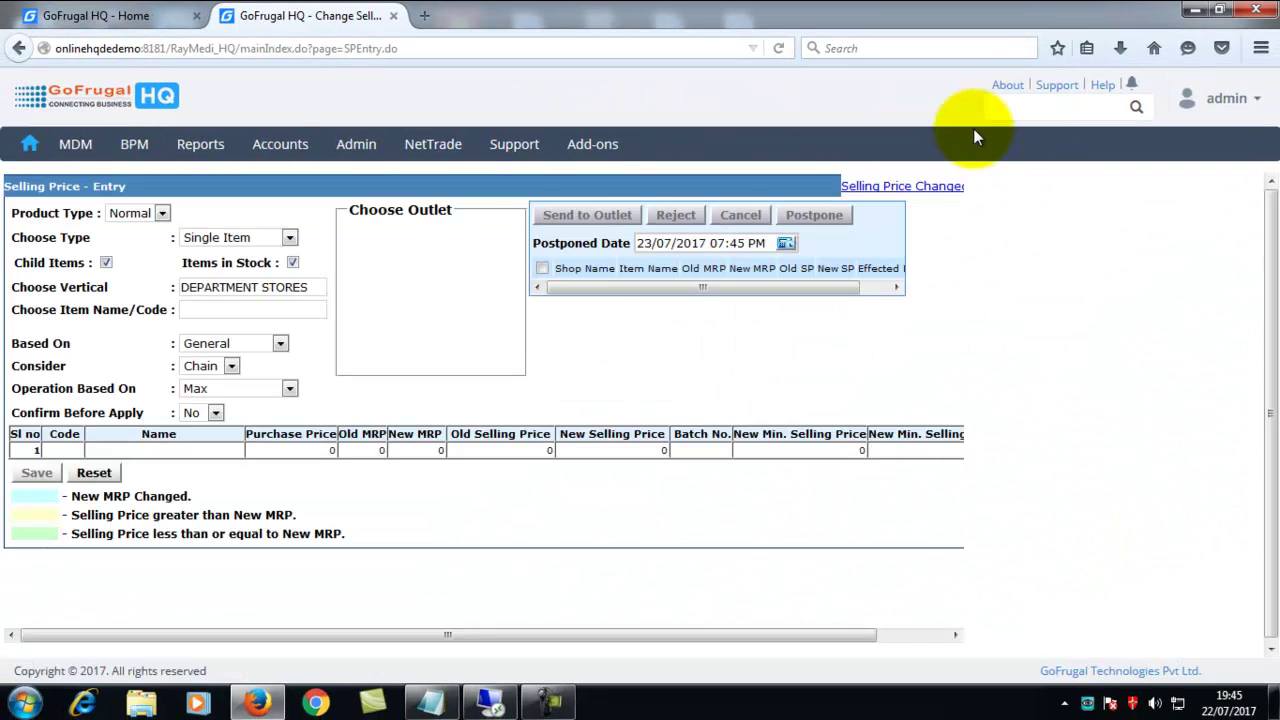
{"action": "left_click", "coordinate": [223, 237]}
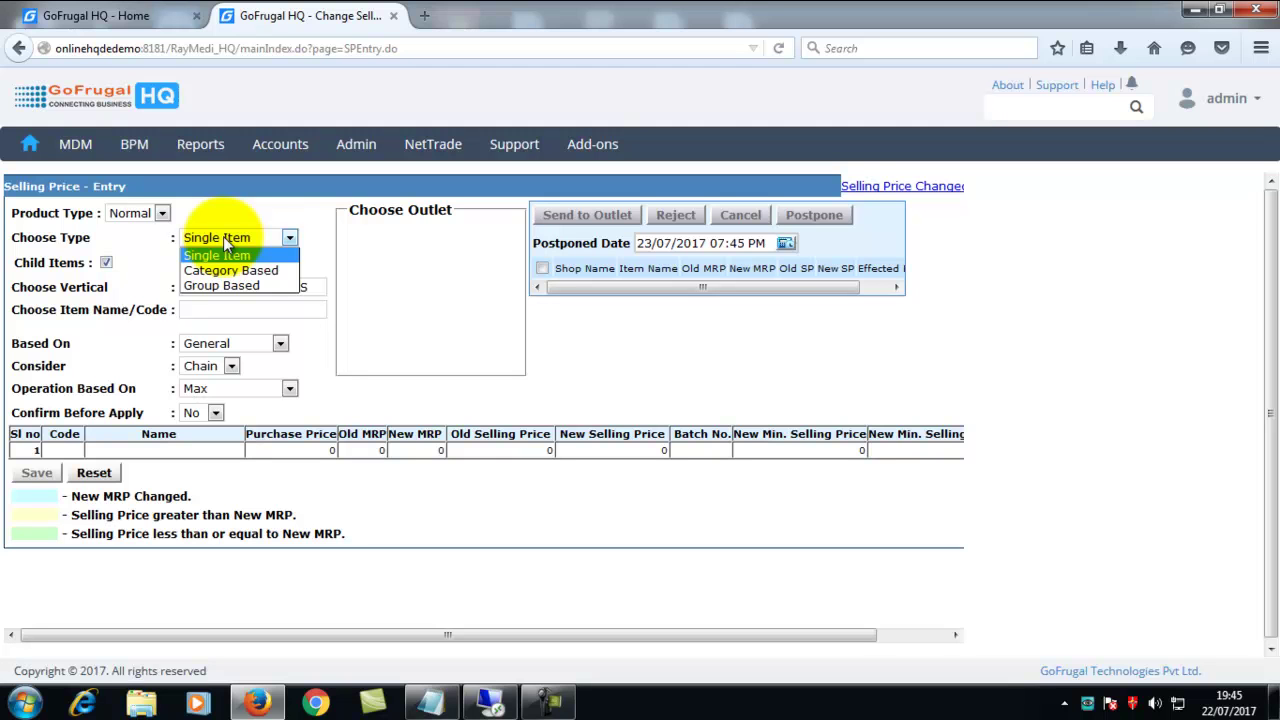
{"action": "left_click", "coordinate": [156, 250]}
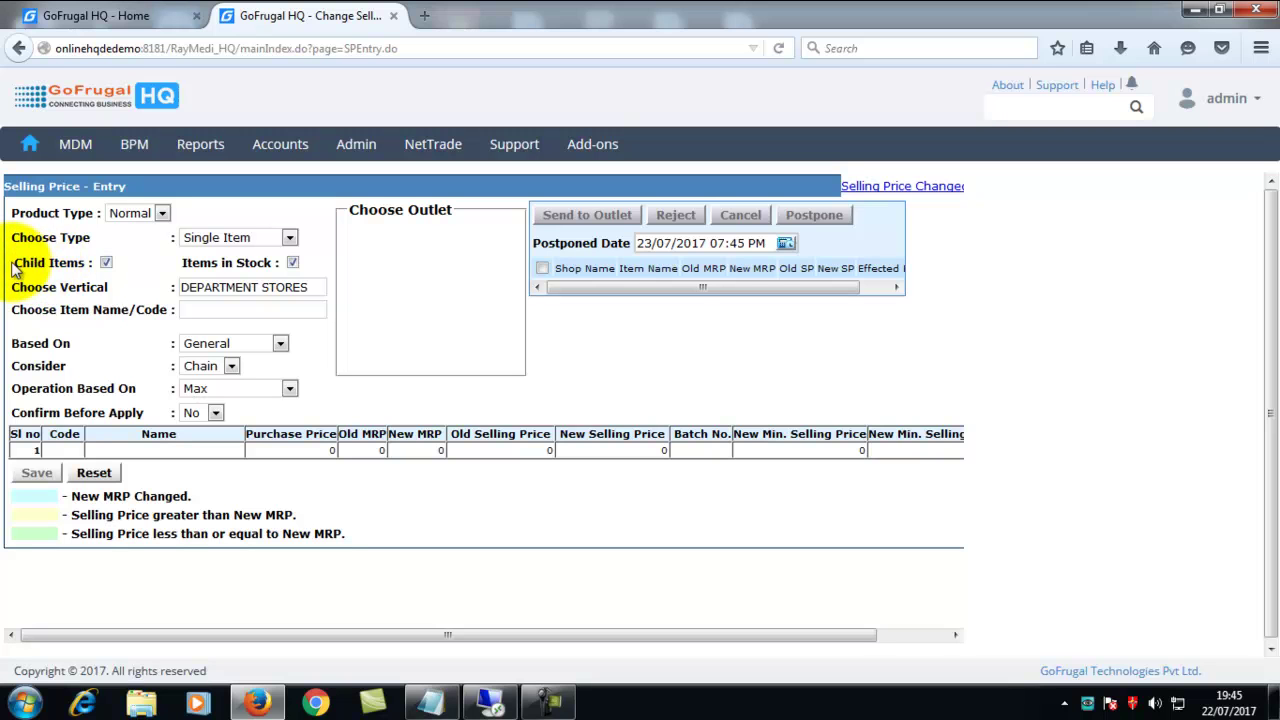
{"action": "left_click_drag", "start_coordinate": [14, 268], "coordinate": [93, 265]}
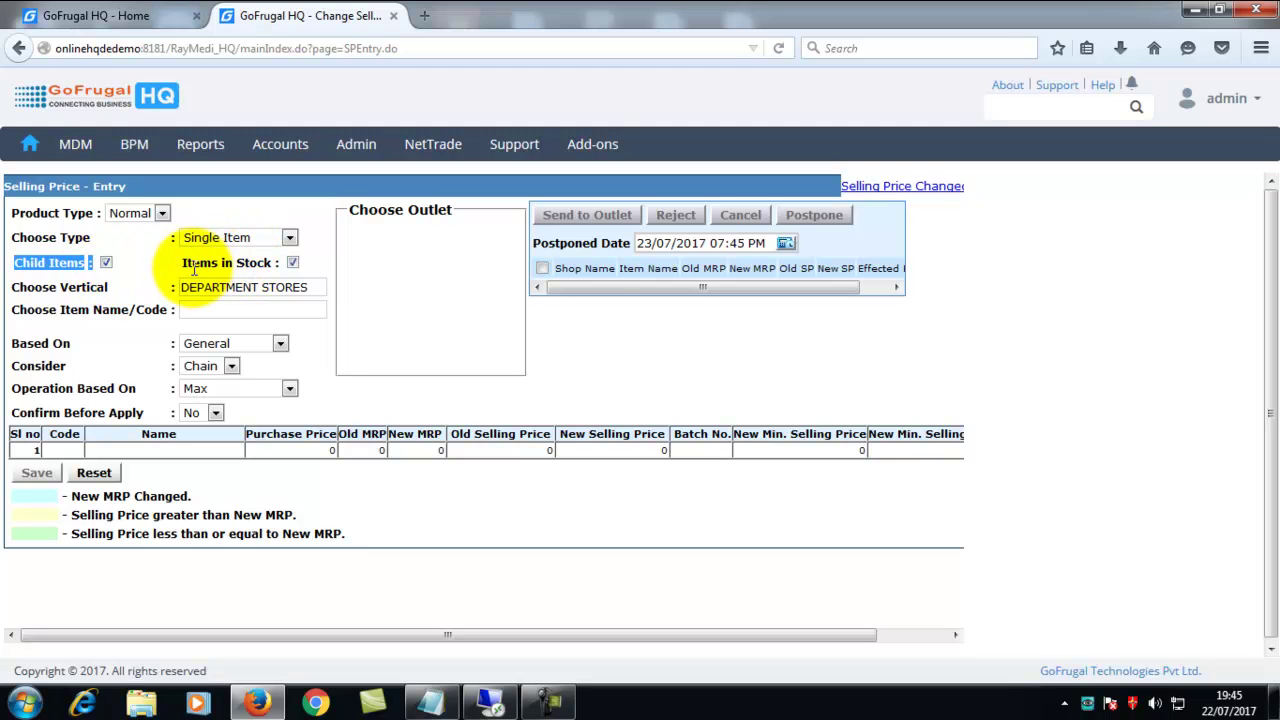
{"action": "left_click_drag", "start_coordinate": [184, 264], "coordinate": [270, 262]}
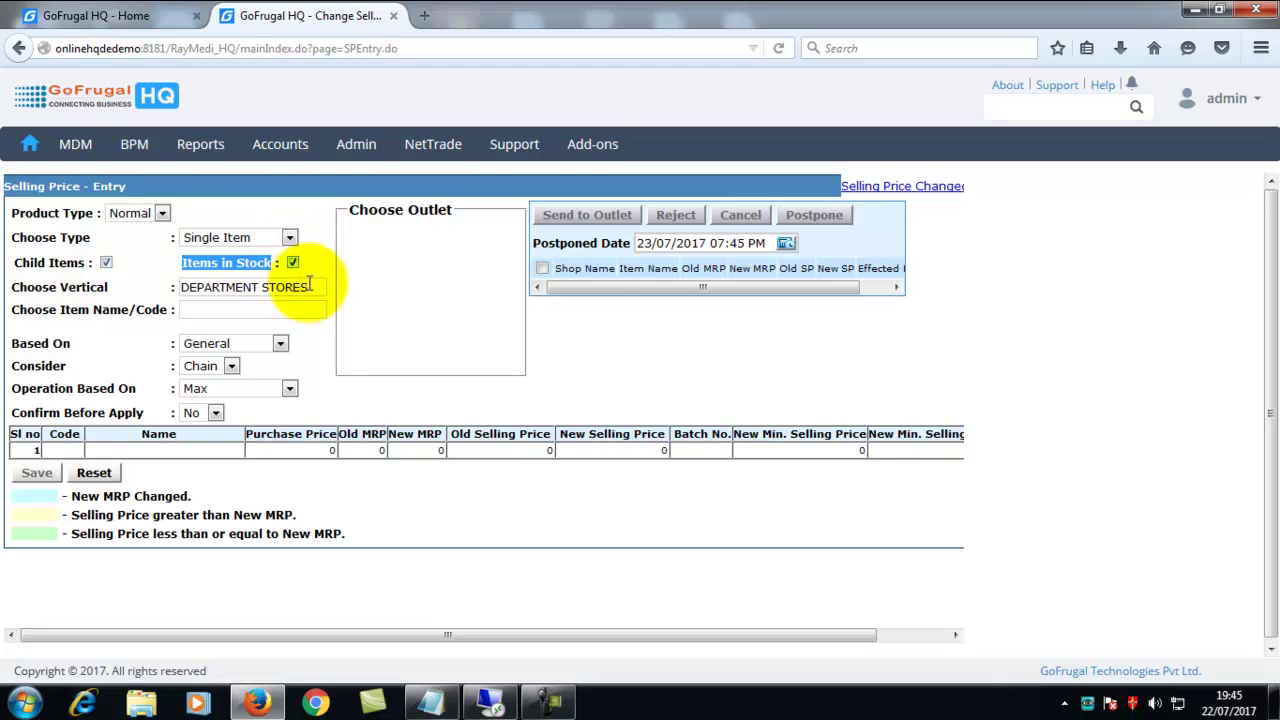
{"action": "left_click", "coordinate": [293, 263]}
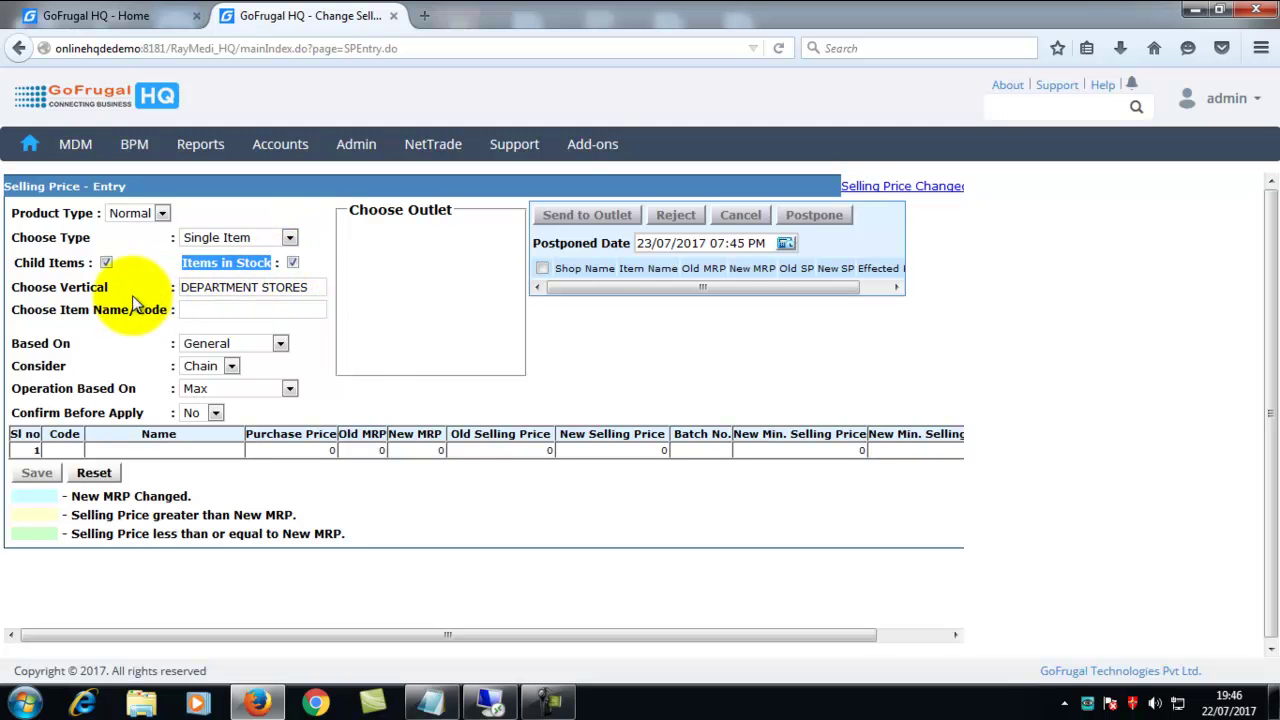
Step: Choose the item APPLE for the selling price change
{"action": "left_click", "coordinate": [228, 314]}
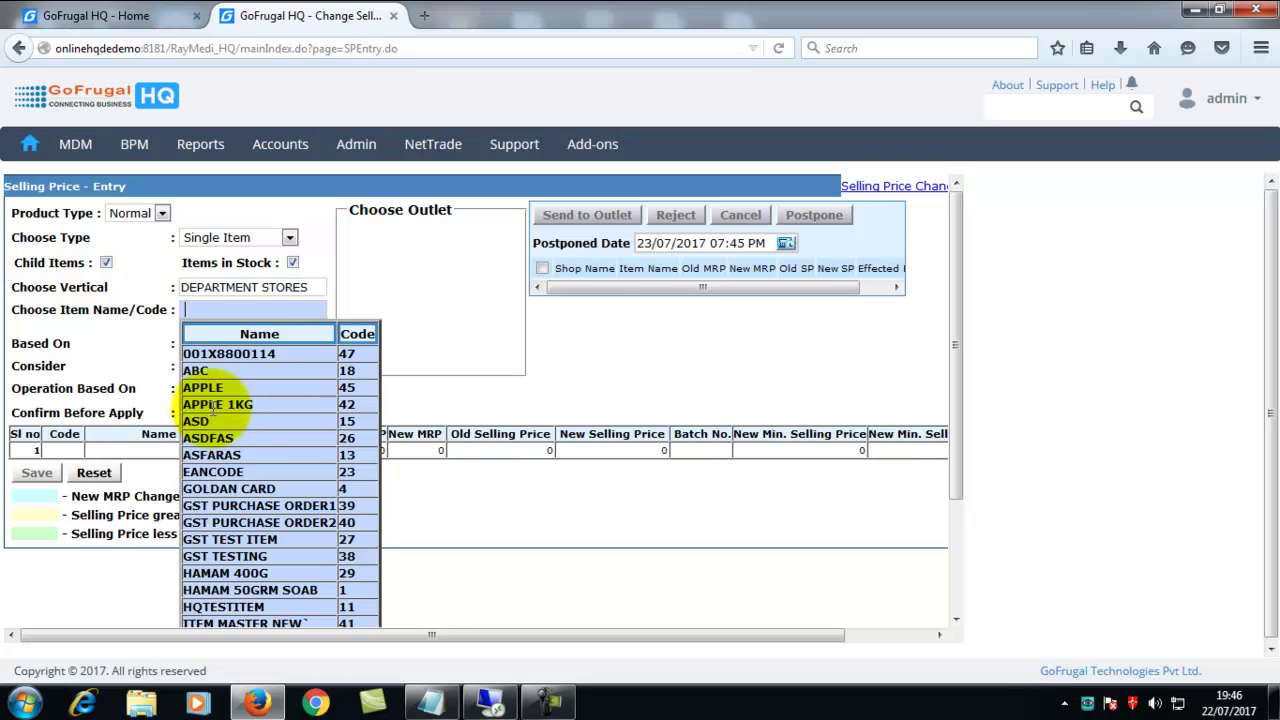
{"action": "left_click", "coordinate": [225, 390]}
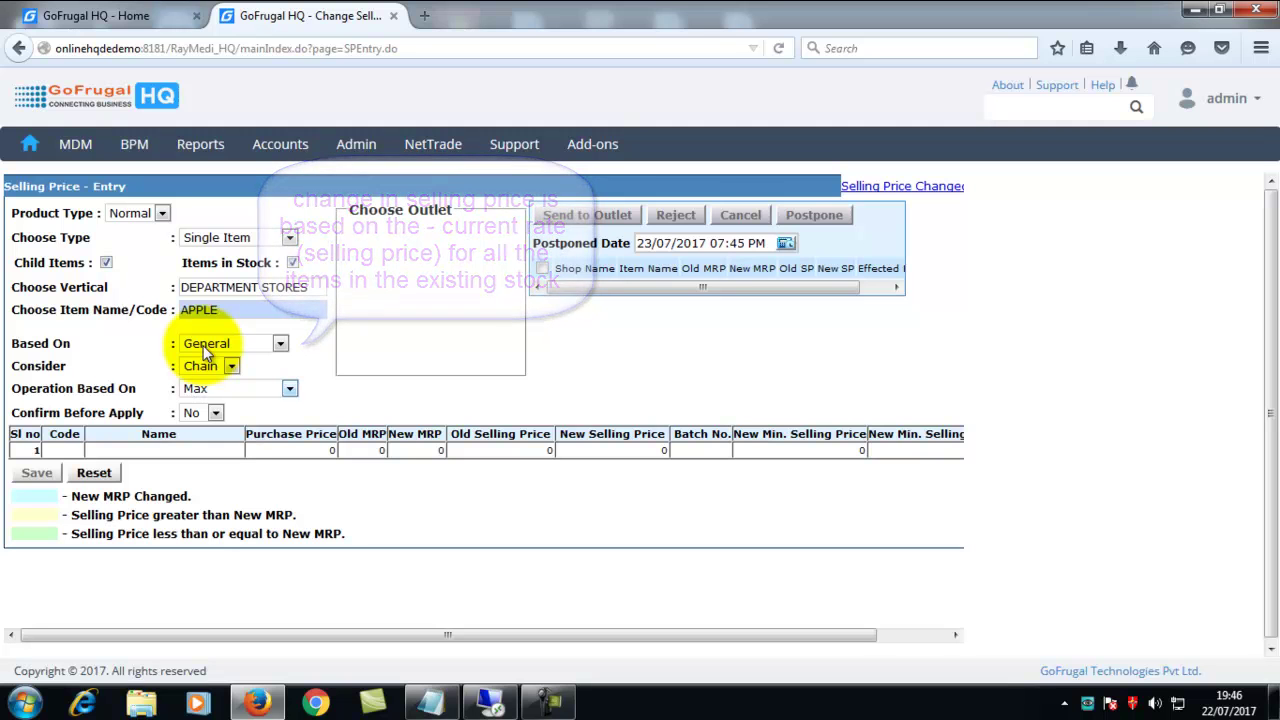
Step: Try Purchase Rate and Batch wise as the basis of APPLE's price change, and return it to General
{"action": "left_click", "coordinate": [205, 350]}
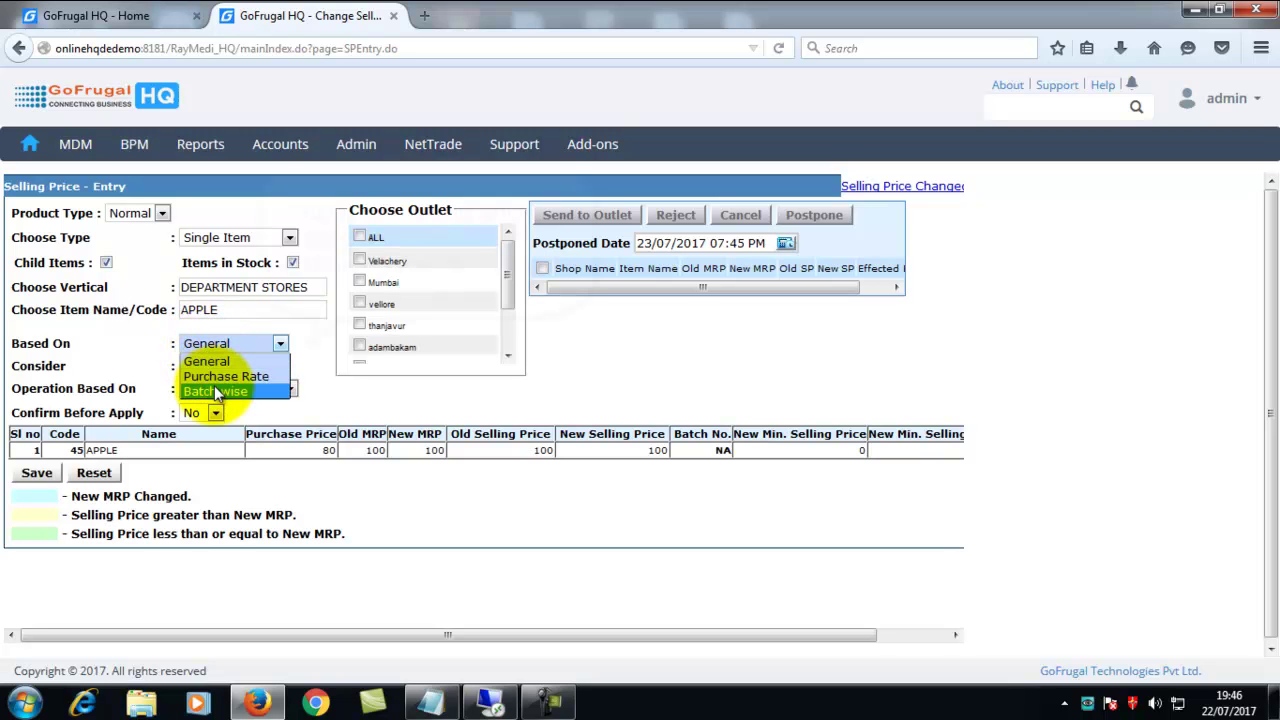
{"action": "left_click", "coordinate": [223, 375]}
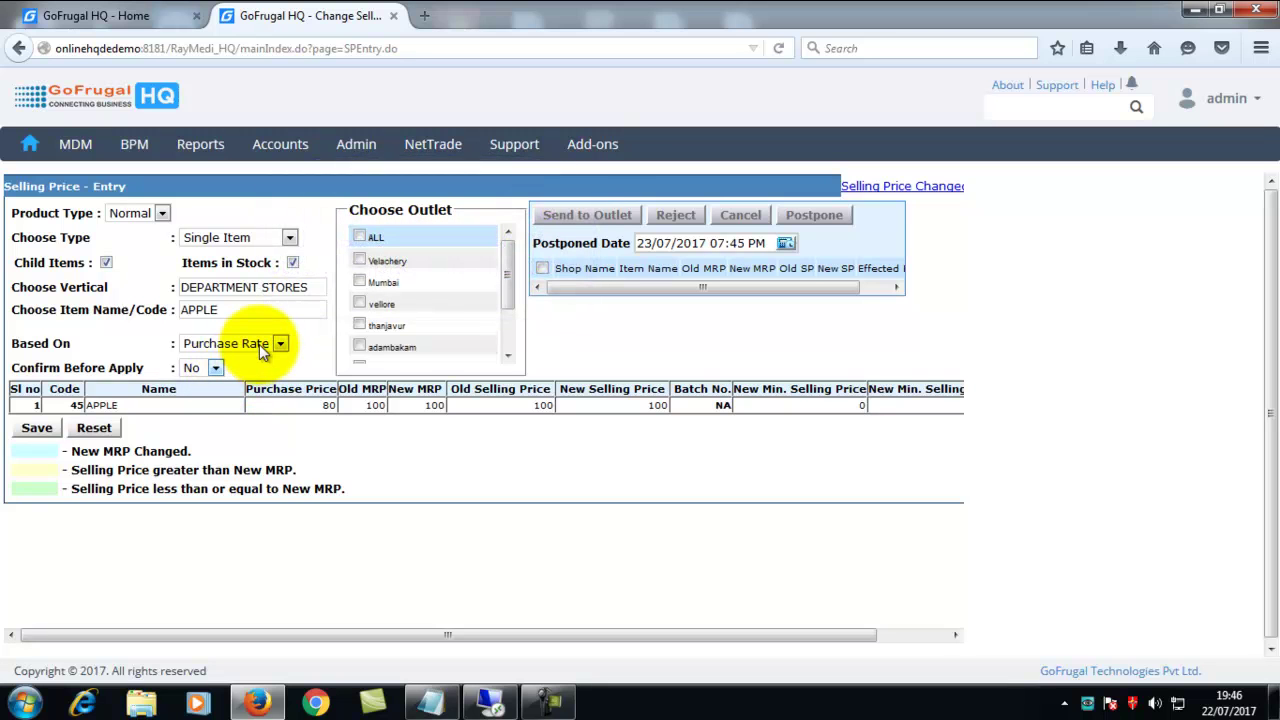
{"action": "left_click", "coordinate": [259, 344]}
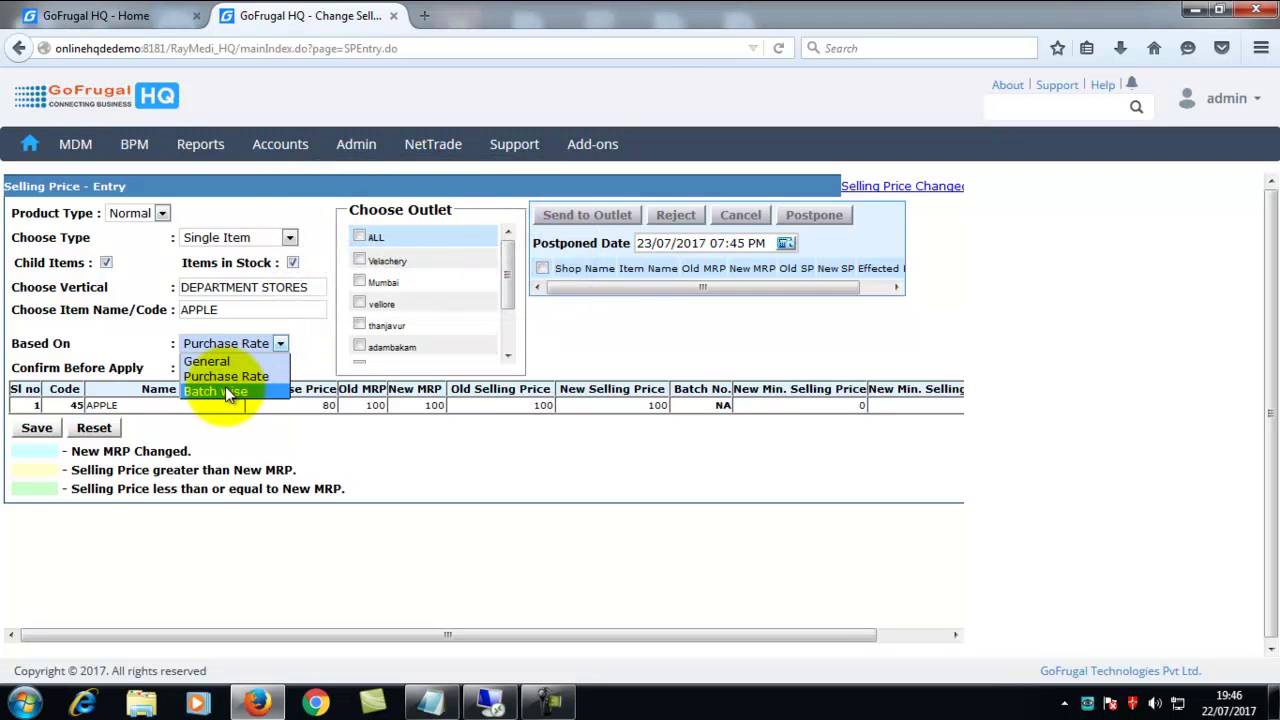
{"action": "left_click", "coordinate": [225, 391]}
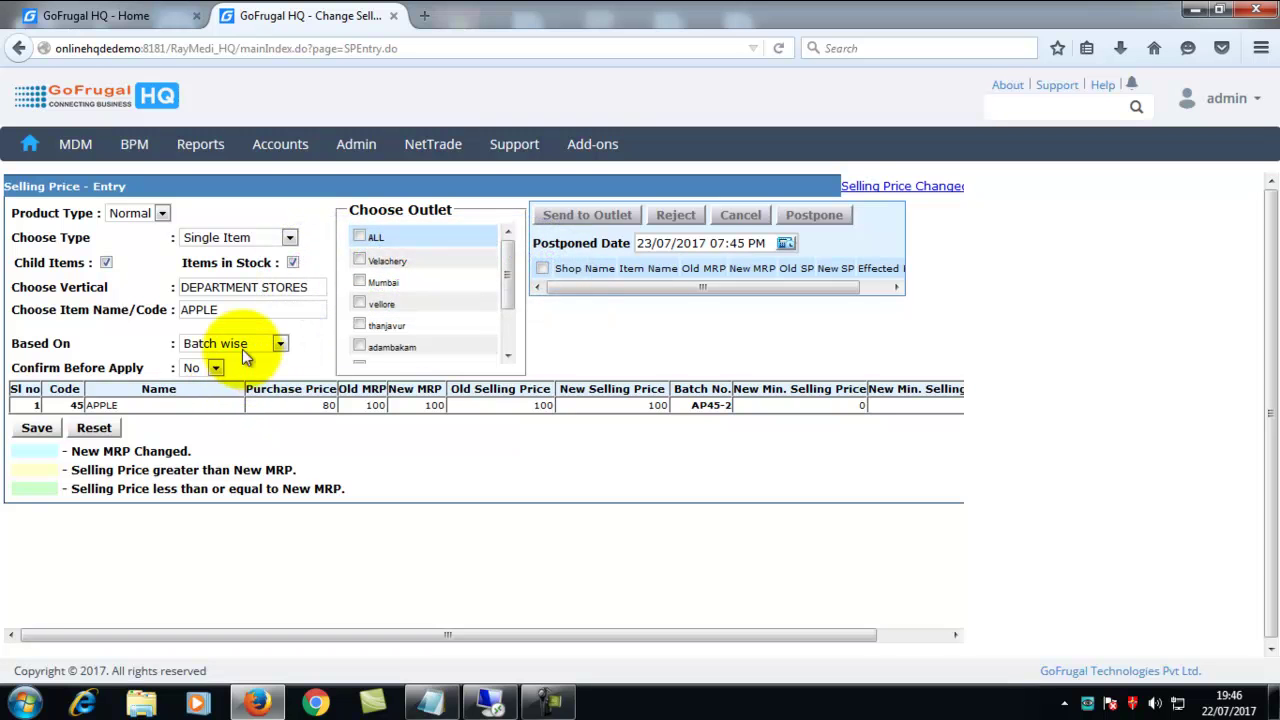
{"action": "left_click", "coordinate": [216, 343]}
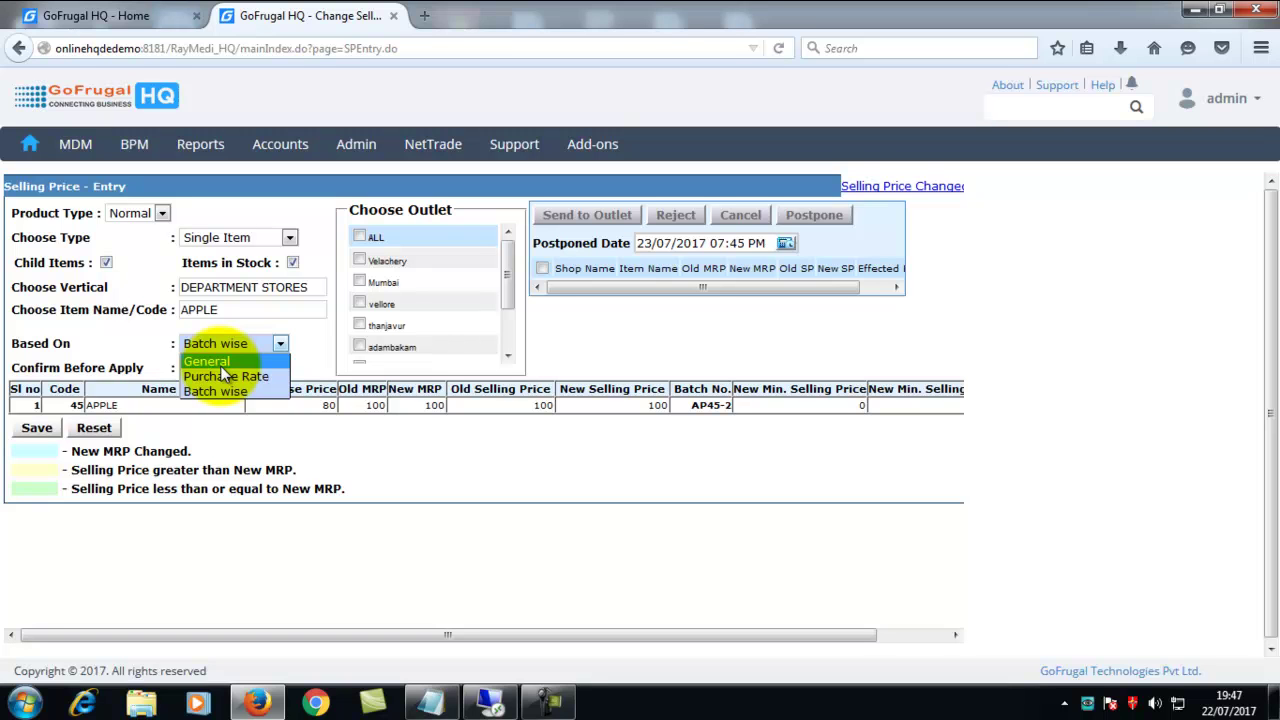
{"action": "left_click", "coordinate": [229, 361]}
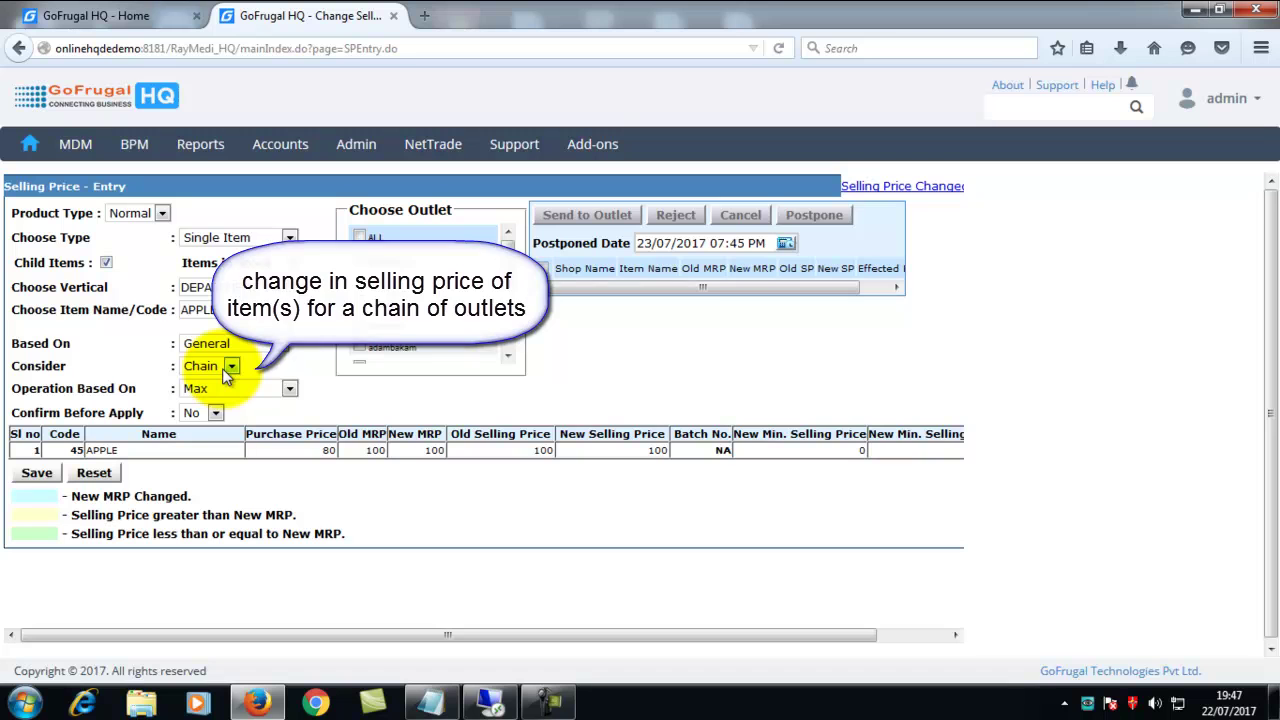
Step: Try setting Consider to Outlet with a reference outlet, and switch it back to Chain
{"action": "left_click", "coordinate": [222, 368]}
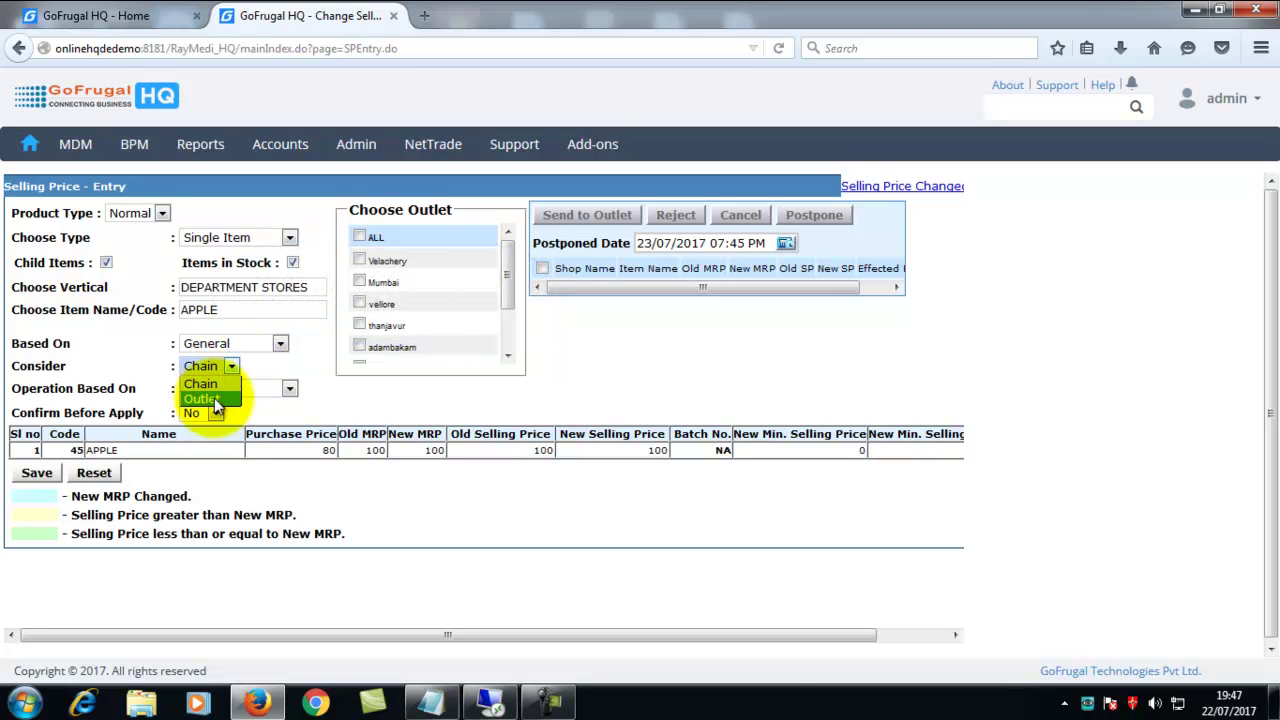
{"action": "left_click", "coordinate": [214, 398]}
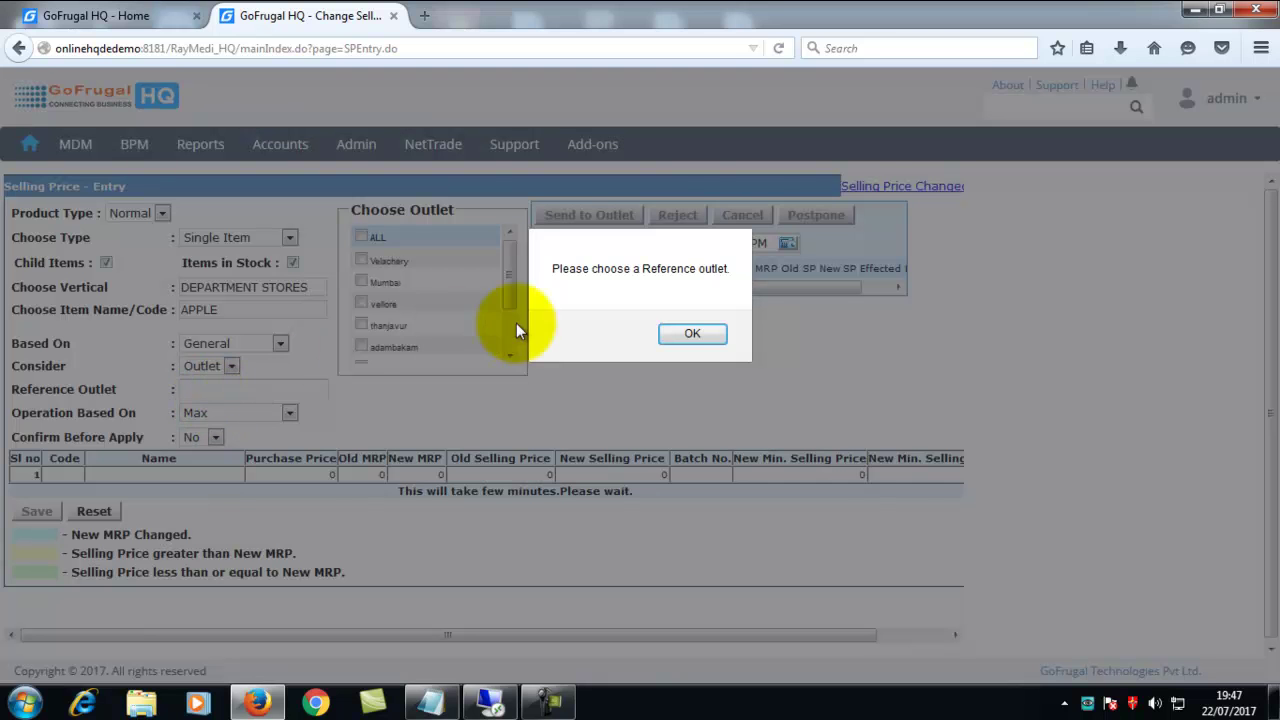
{"action": "left_click", "coordinate": [690, 334]}
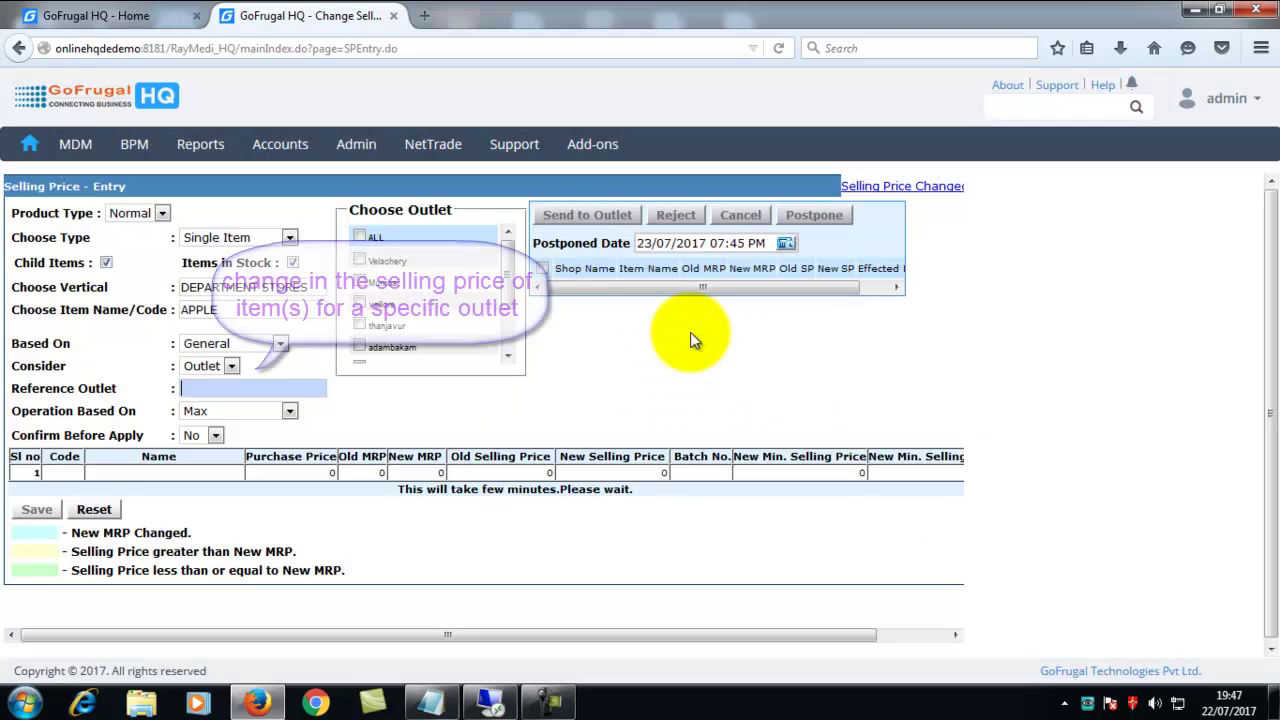
{"action": "left_click", "coordinate": [211, 386]}
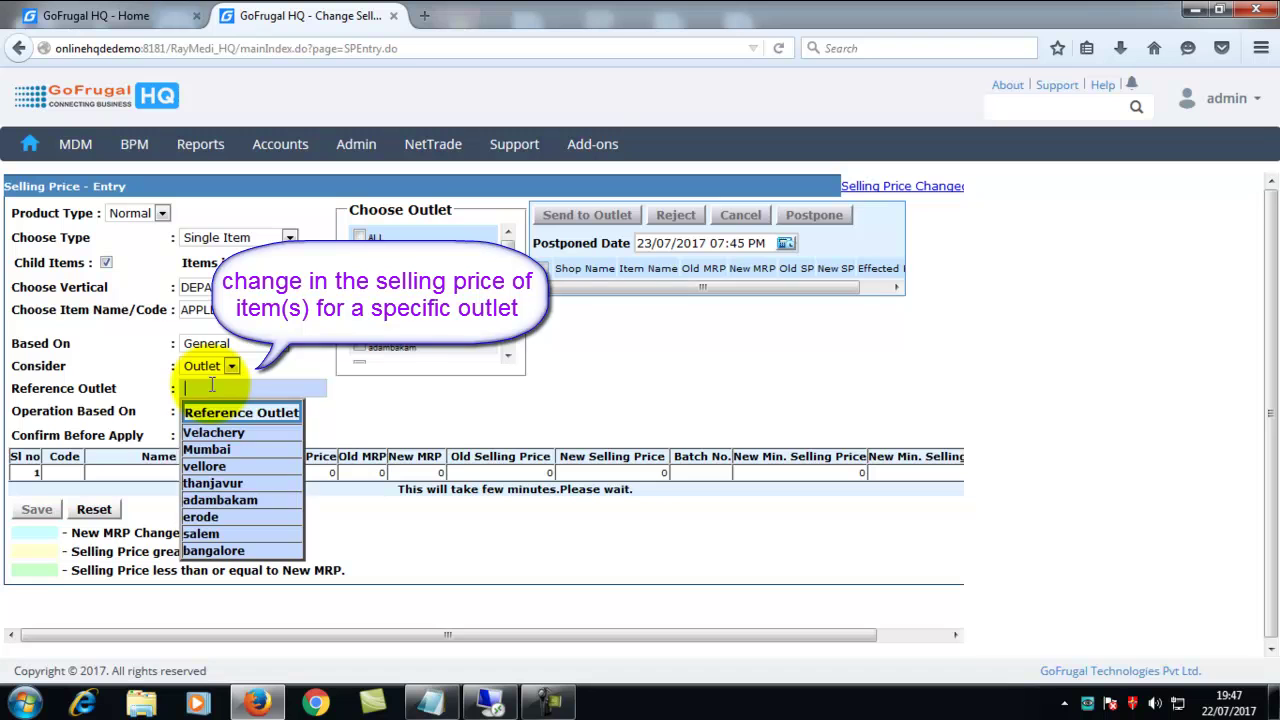
{"action": "left_click", "coordinate": [214, 471]}
{"action": "left_click", "coordinate": [231, 366]}
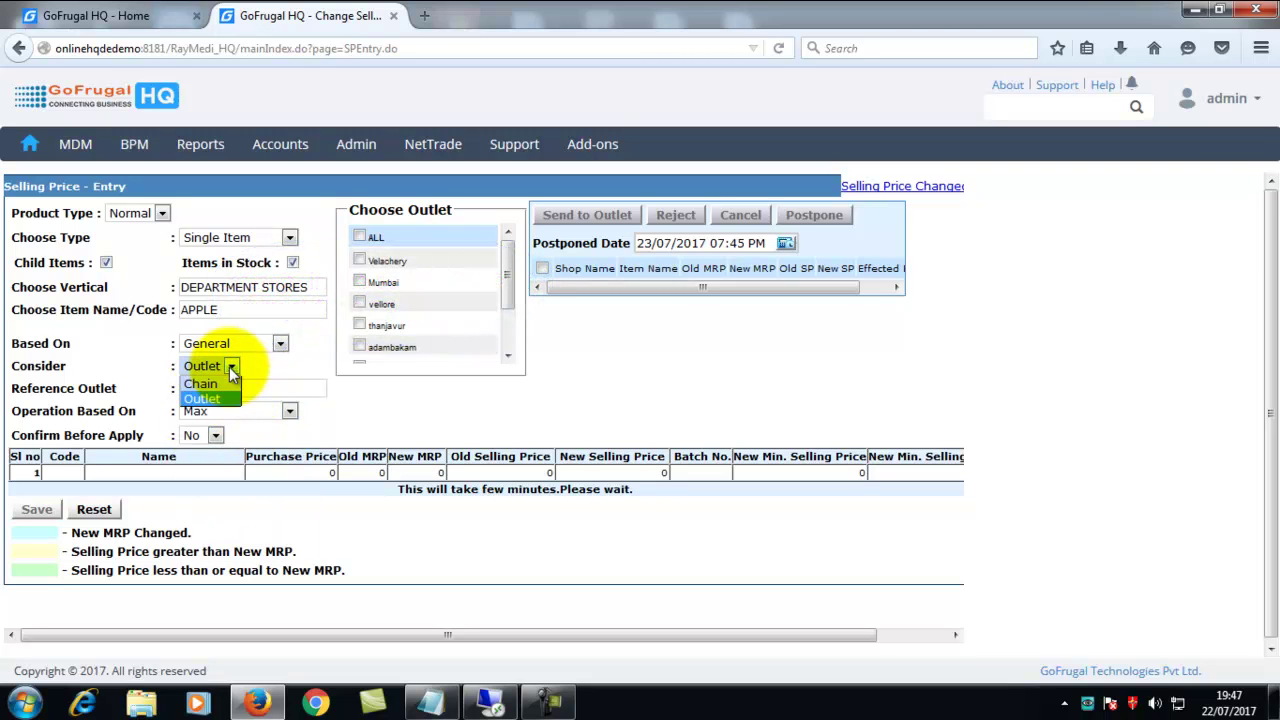
{"action": "left_click", "coordinate": [205, 395]}
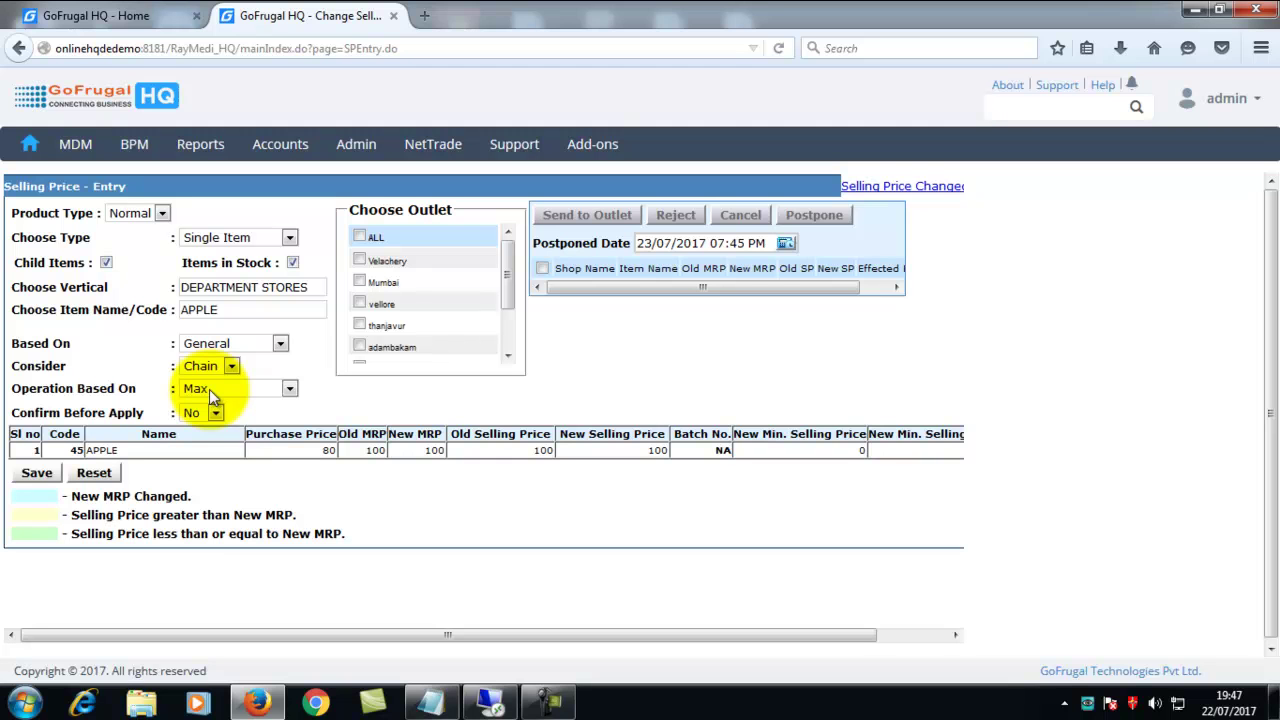
Step: Try the Mini and Last Transacted operation bases and the Confirm Before Apply choices, returning them to Max and No
{"action": "left_click", "coordinate": [209, 389]}
{"action": "left_click", "coordinate": [210, 408]}
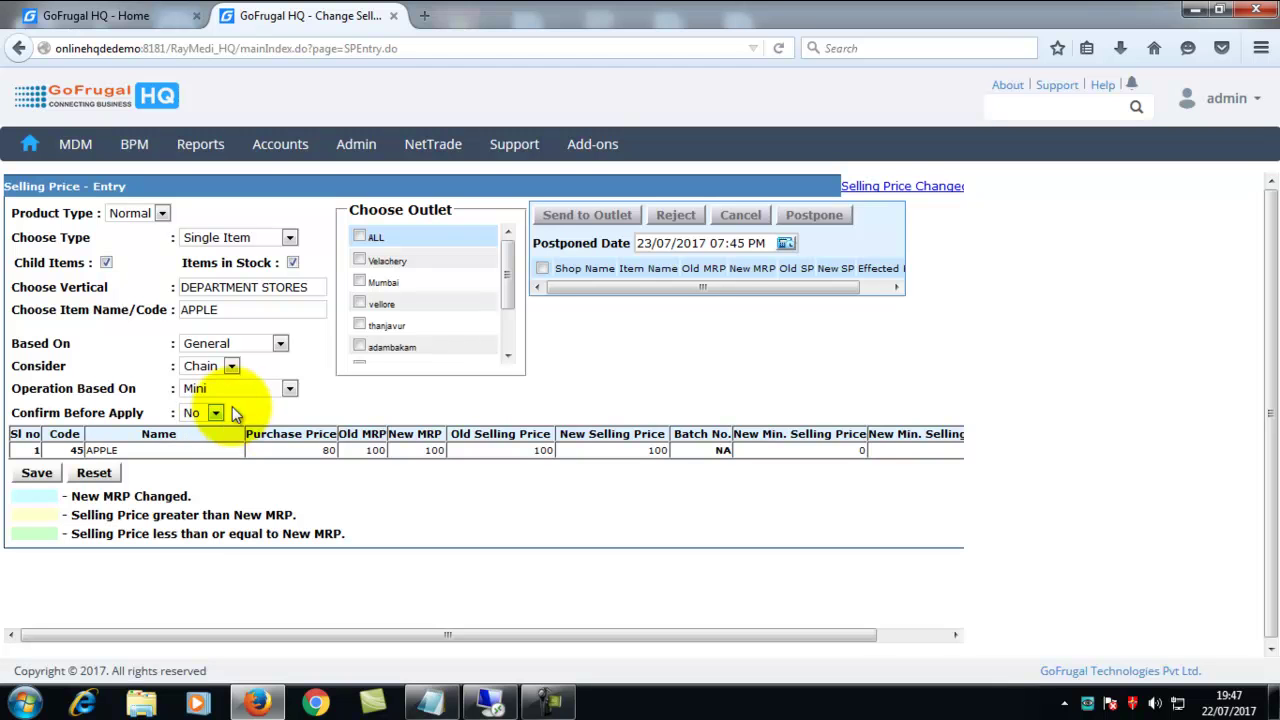
{"action": "left_click", "coordinate": [250, 388]}
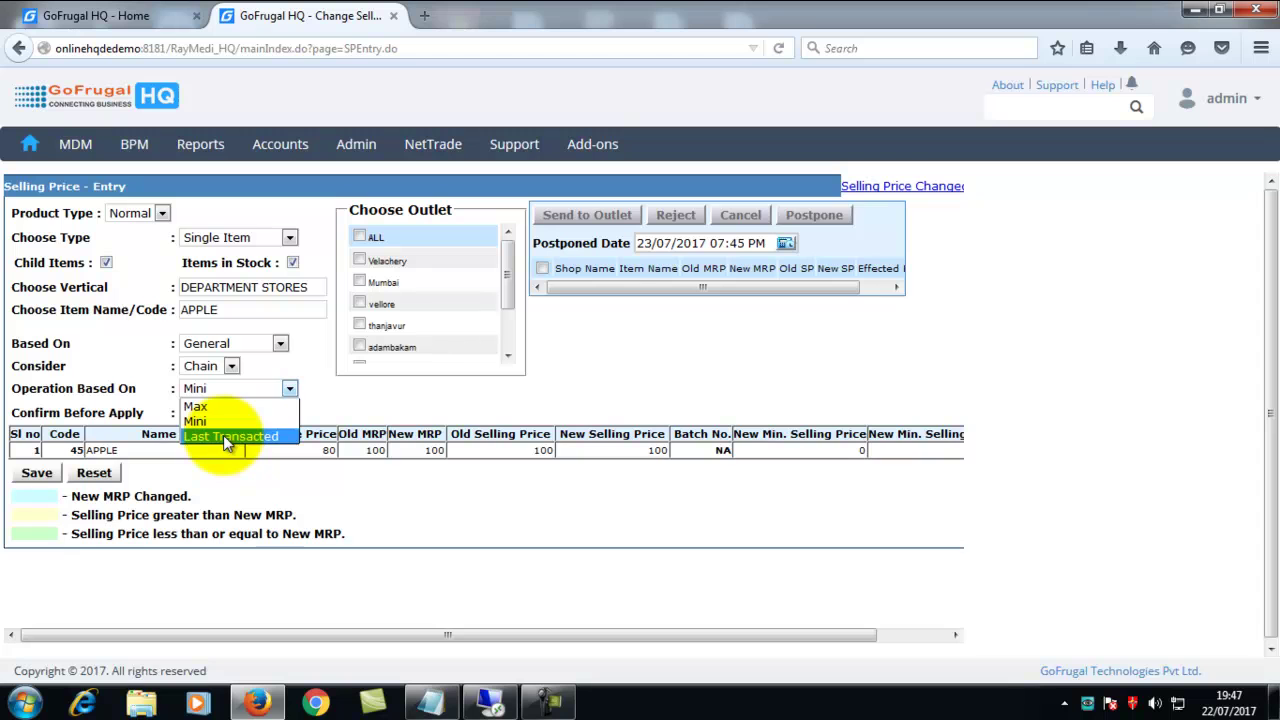
{"action": "left_click", "coordinate": [224, 436]}
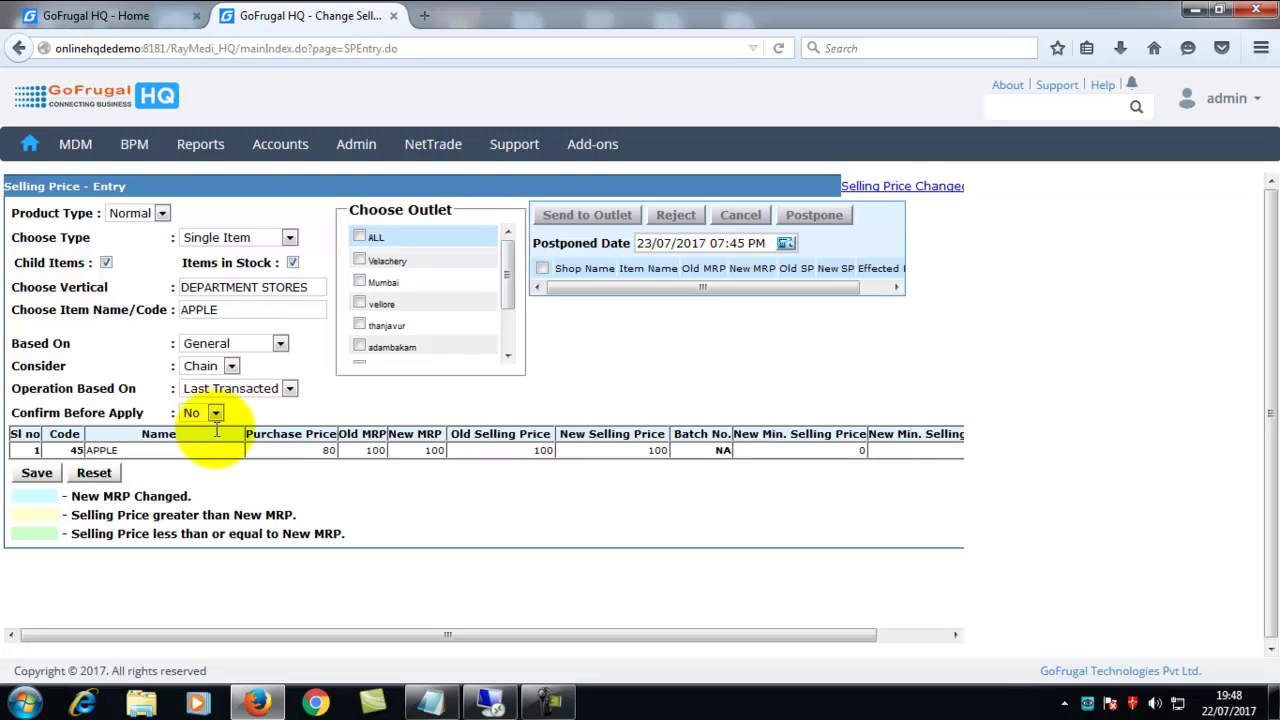
{"action": "left_click", "coordinate": [214, 414]}
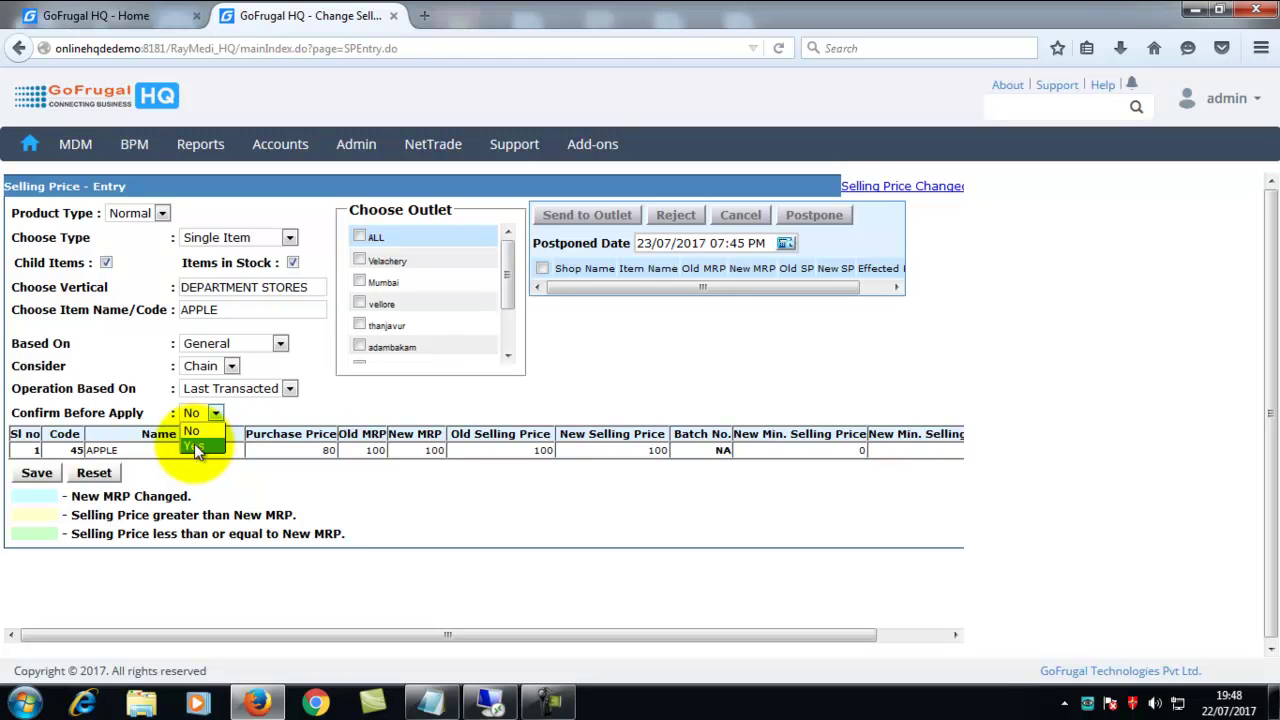
{"action": "left_click", "coordinate": [207, 436]}
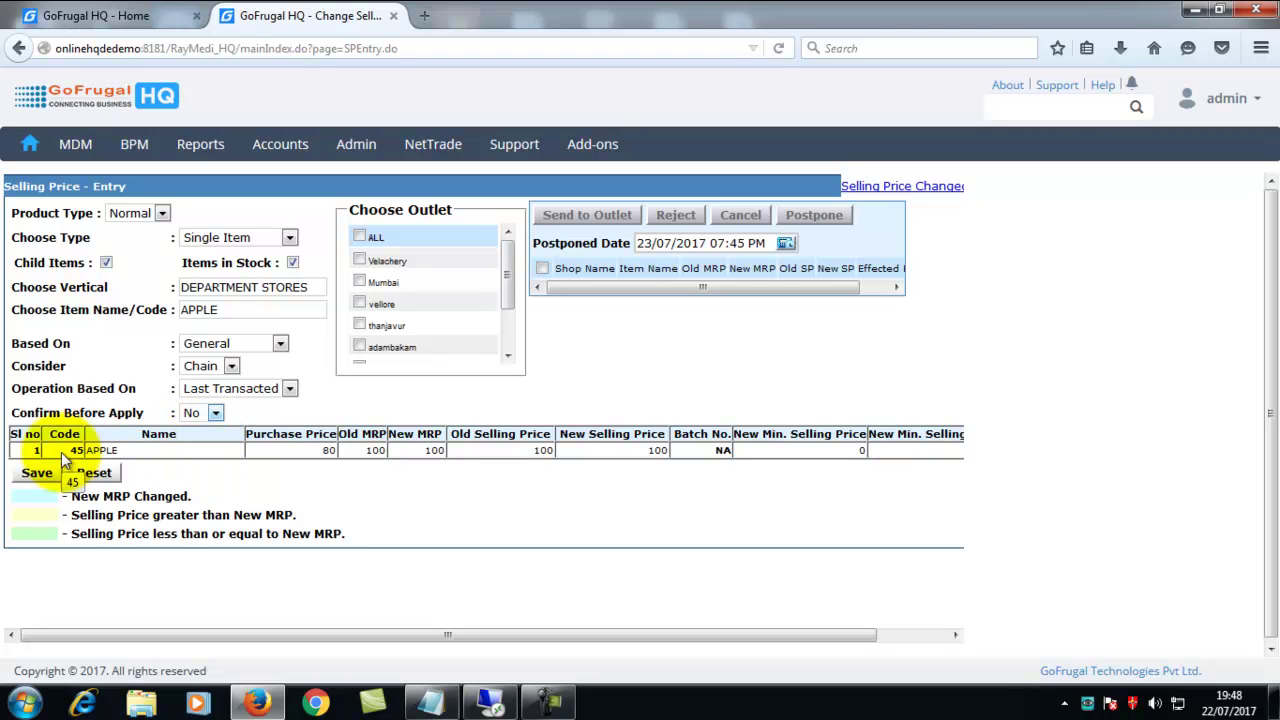
{"action": "left_click", "coordinate": [250, 390]}
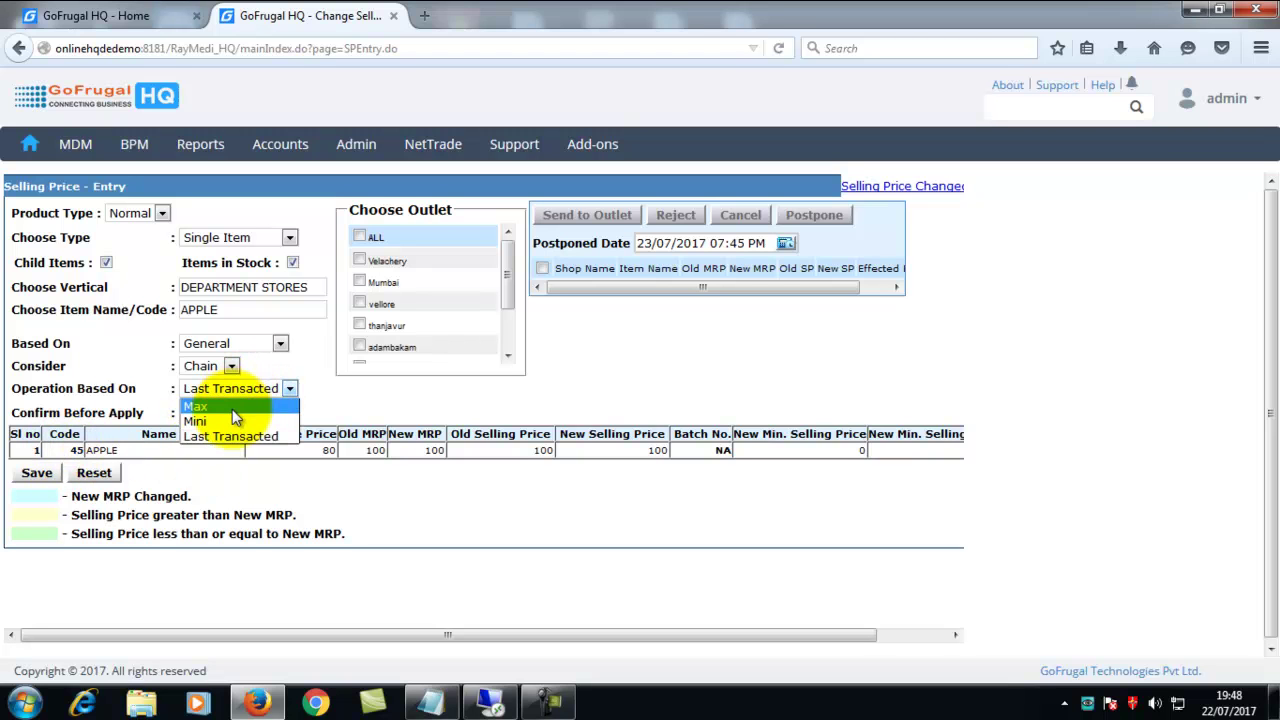
{"action": "left_click", "coordinate": [232, 409]}
Step: Set APPLE's new selling price to 110
{"action": "left_click", "coordinate": [665, 455]}
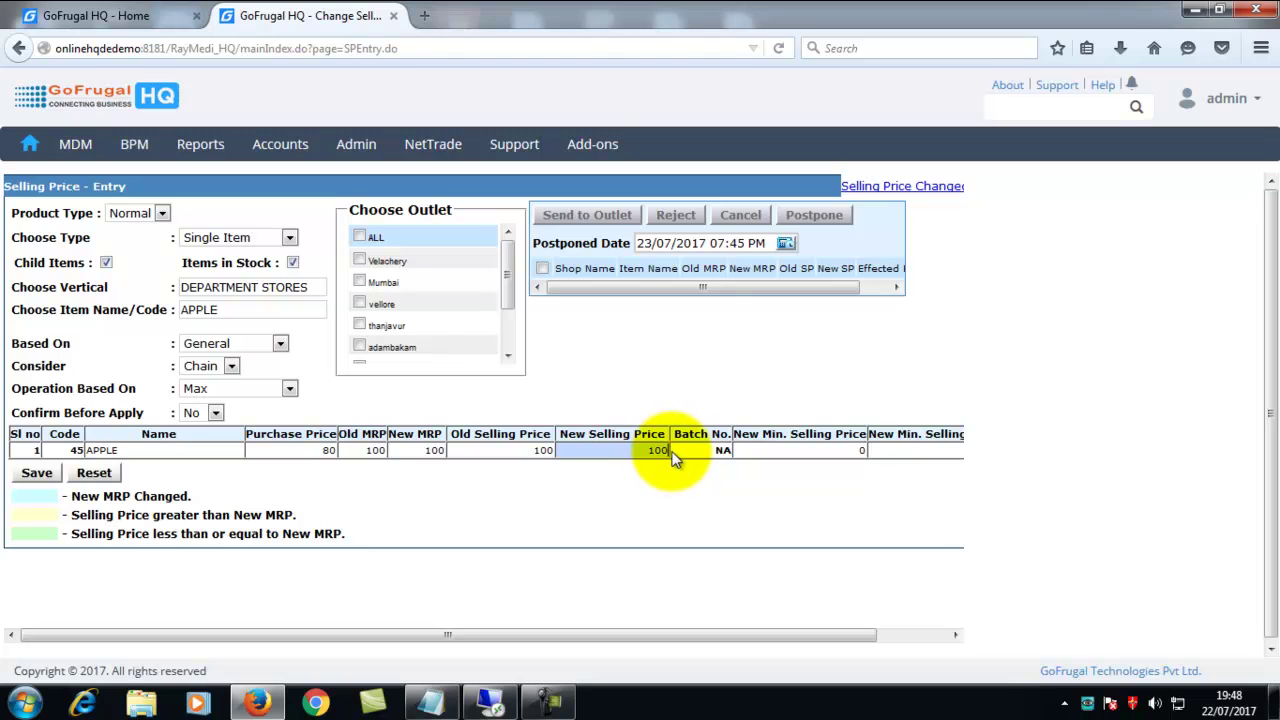
{"action": "key", "text": "BackSpace"}
{"action": "key", "text": "BackSpace"}
{"action": "type", "text": "10"}
{"action": "left_click", "coordinate": [438, 452]}
{"action": "key", "text": "BackSpace"}
{"action": "key", "text": "BackSpace"}
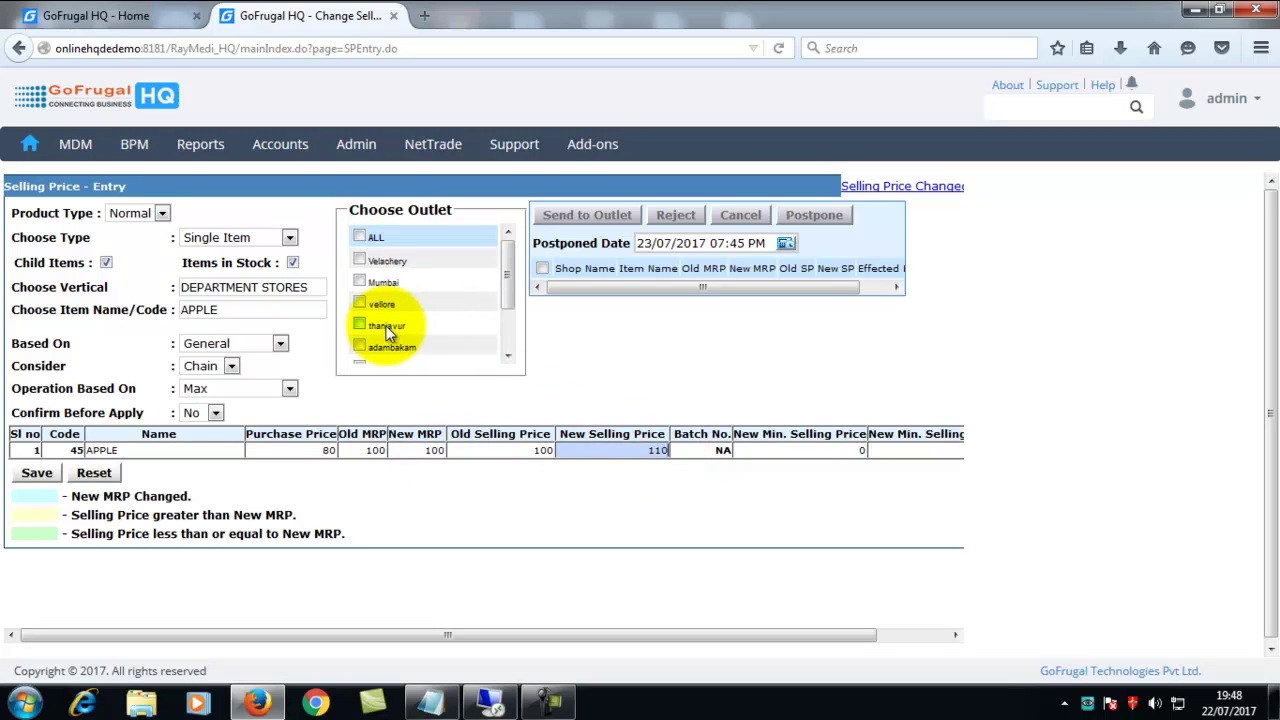
Step: Save APPLE's price change for the bangalore outlet with a new MRP of 110
{"action": "scroll", "coordinate": [388, 333], "scroll_direction": "down", "scroll_amount": 2}
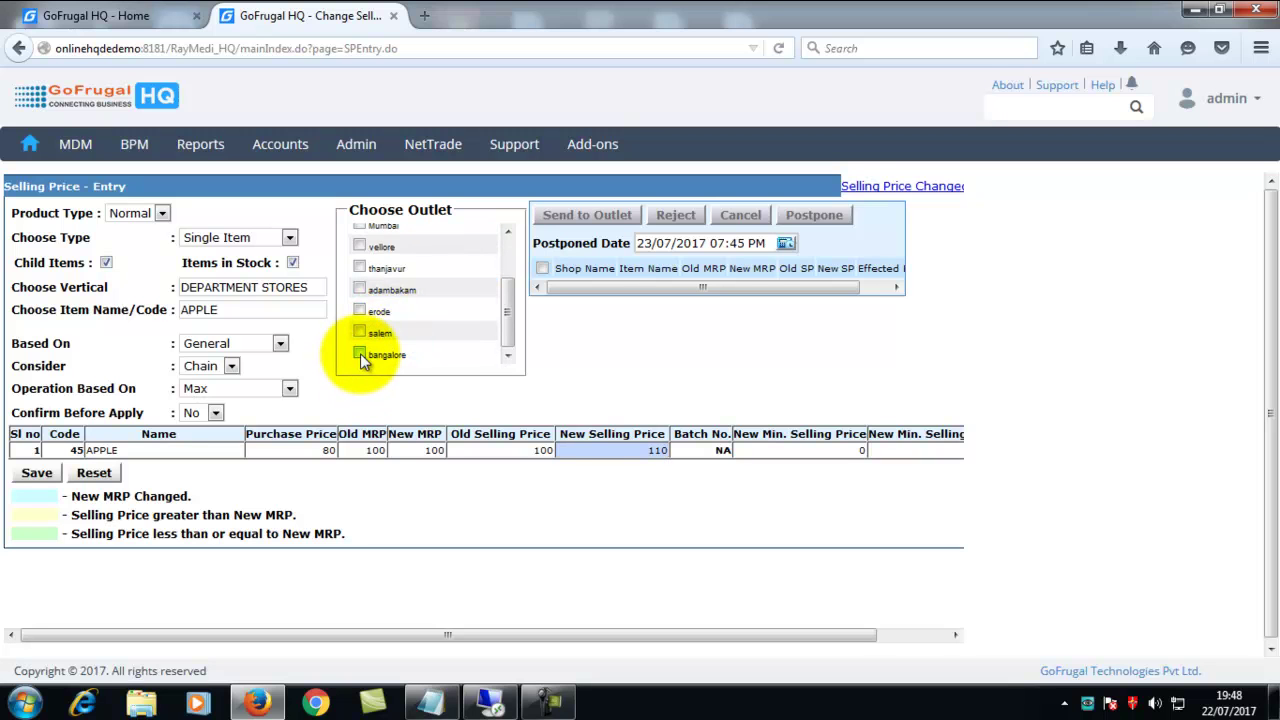
{"action": "left_click", "coordinate": [360, 354]}
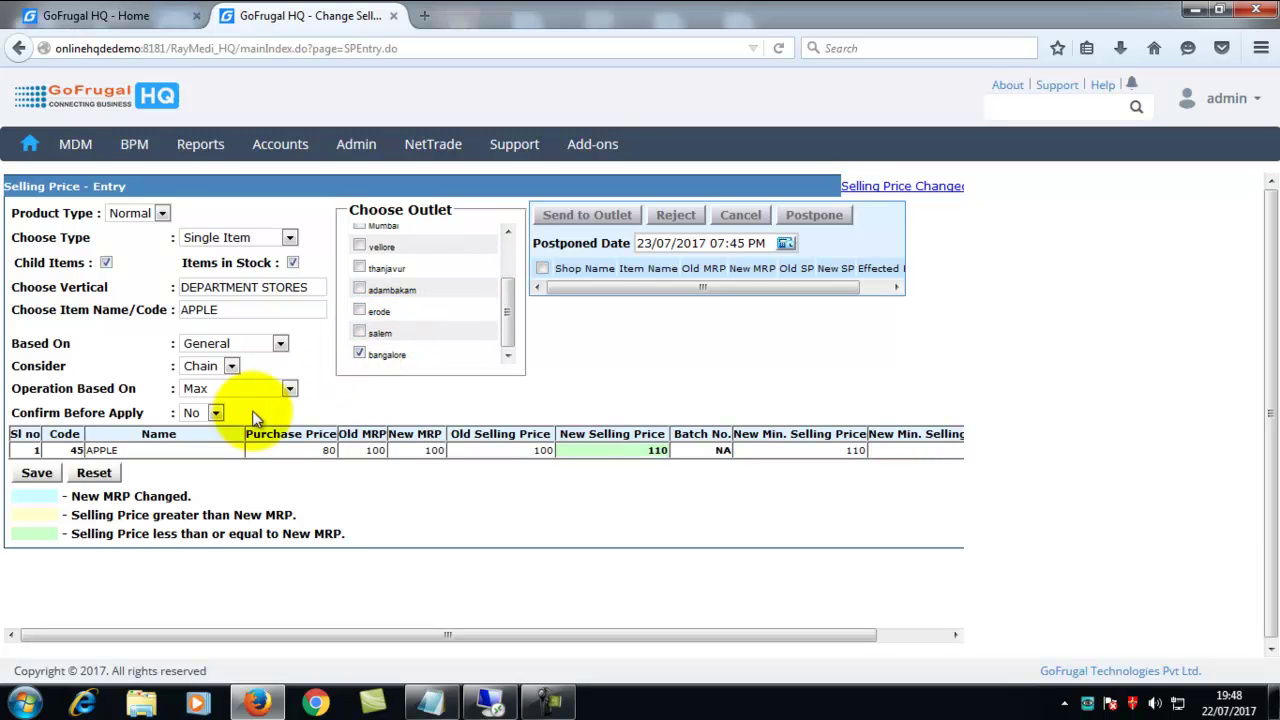
{"action": "left_click", "coordinate": [37, 472]}
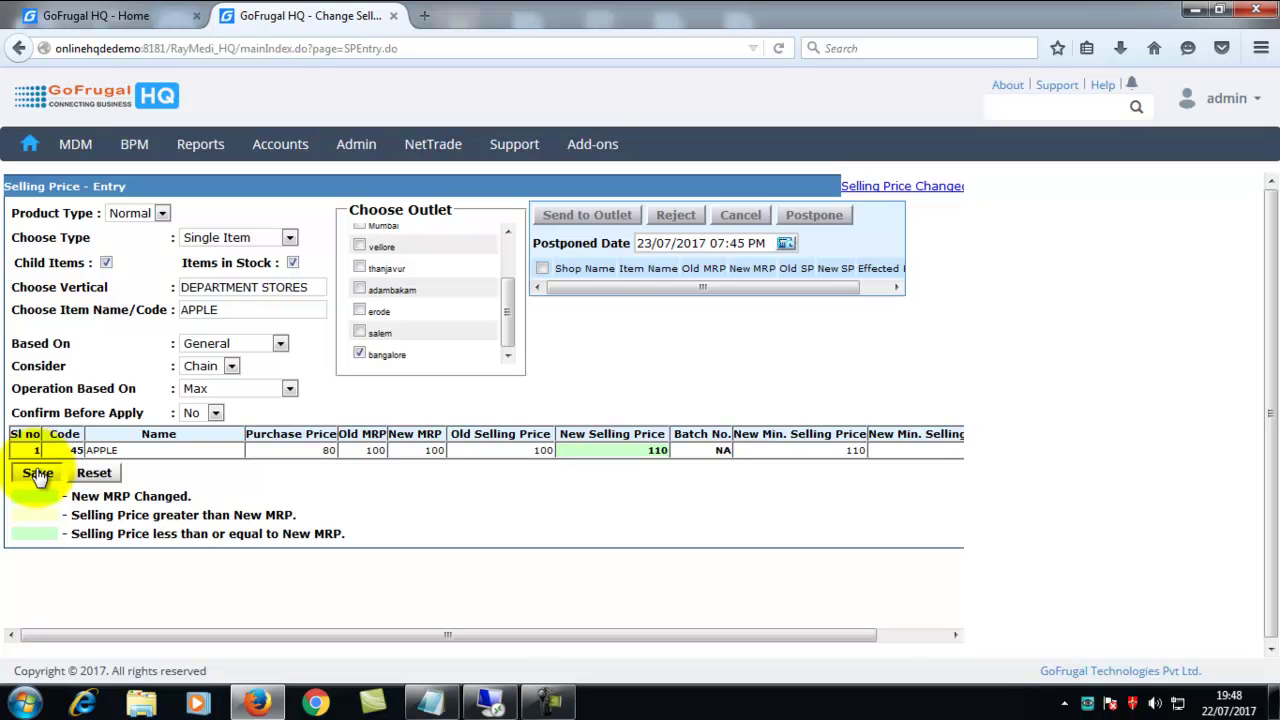
{"action": "left_click", "coordinate": [845, 333]}
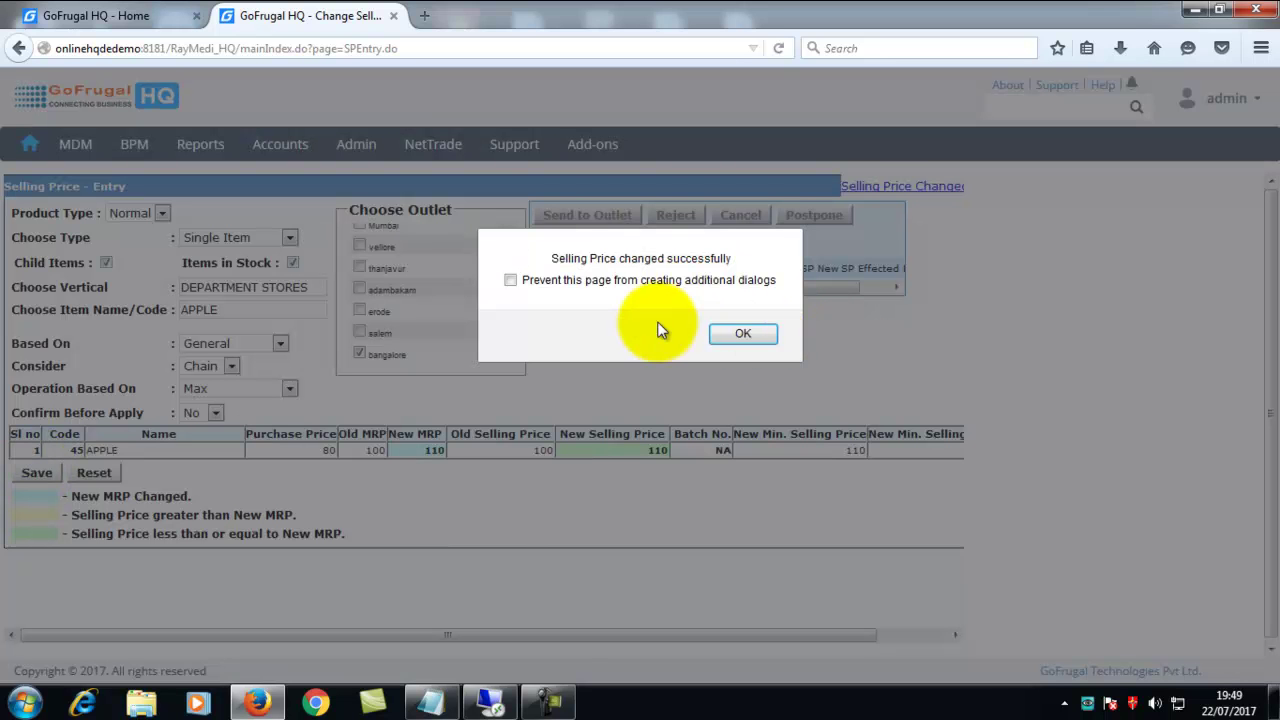
{"action": "left_click", "coordinate": [740, 336]}
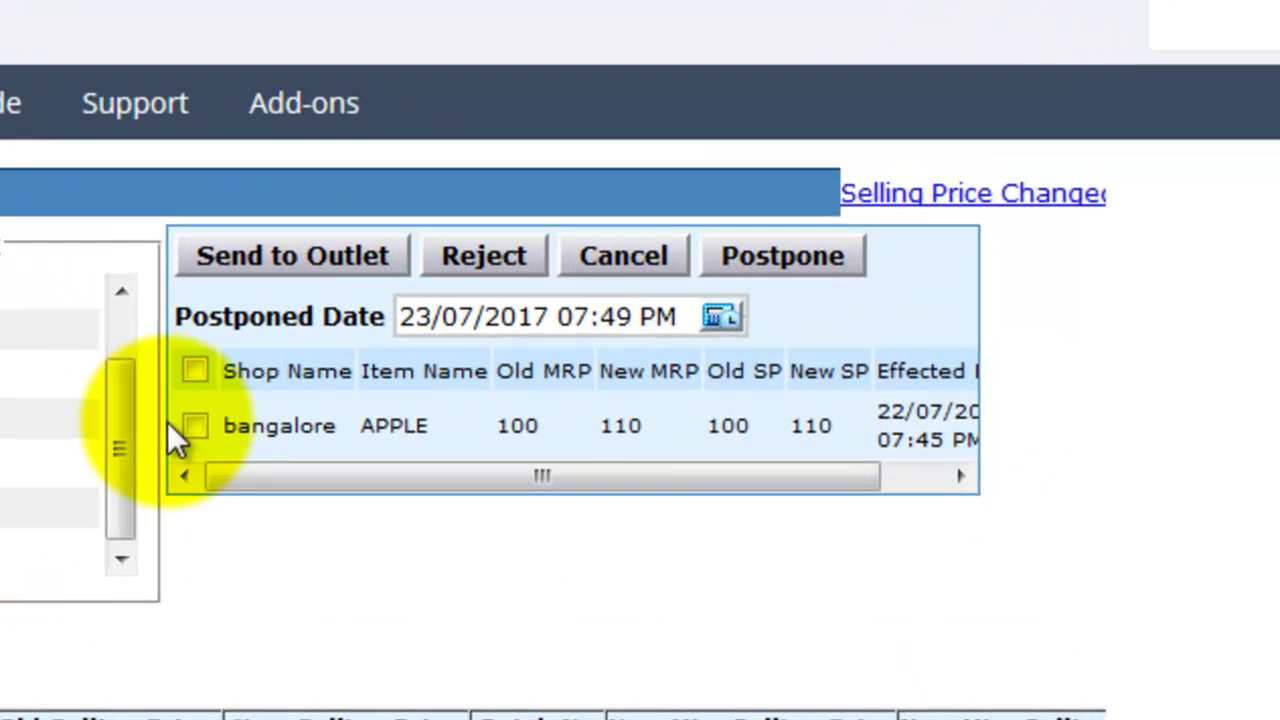
Step: Send APPLE's pending price change to the bangalore outlet
{"action": "left_click", "coordinate": [195, 426]}
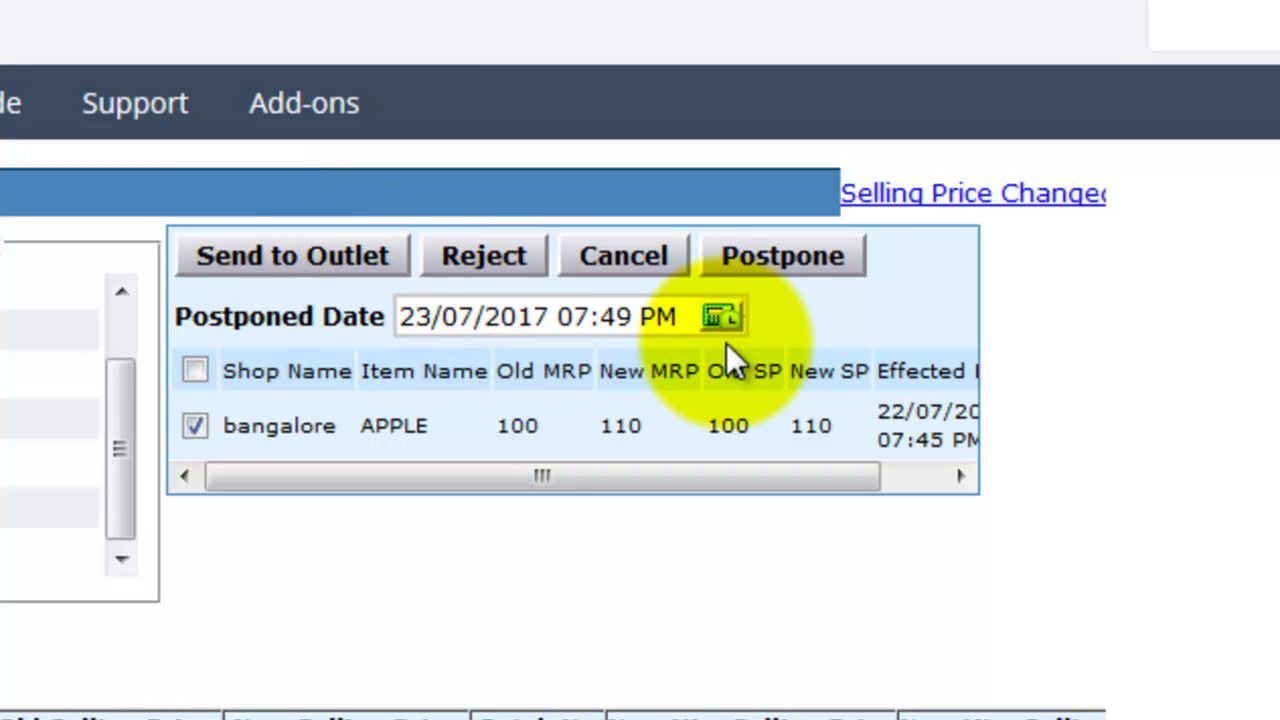
{"action": "left_click", "coordinate": [309, 282]}
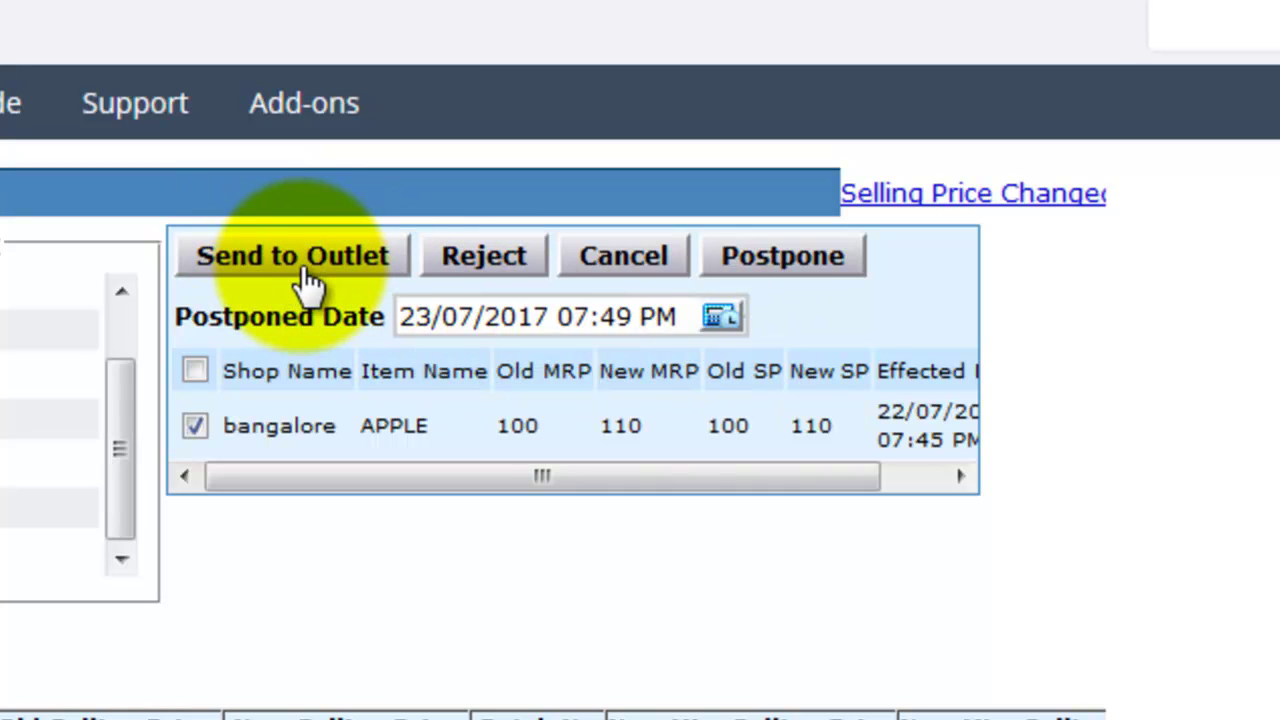
{"action": "left_click", "coordinate": [309, 282]}
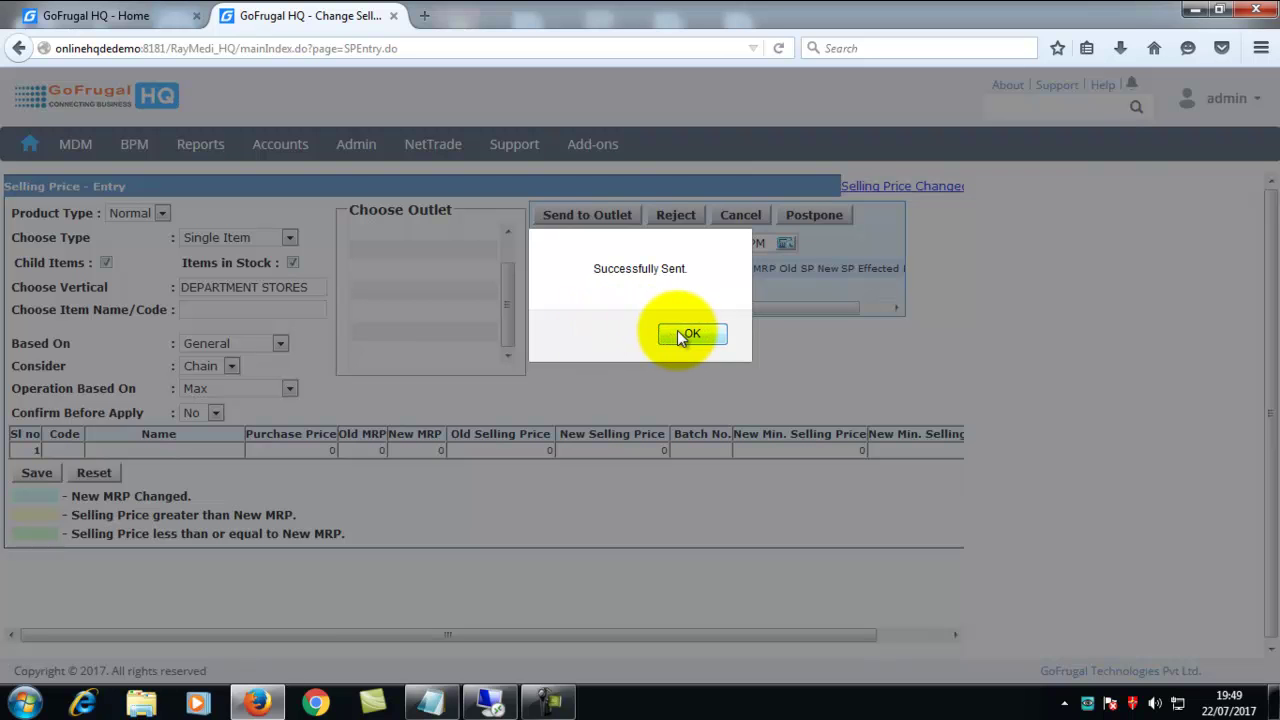
{"action": "left_click", "coordinate": [680, 334]}
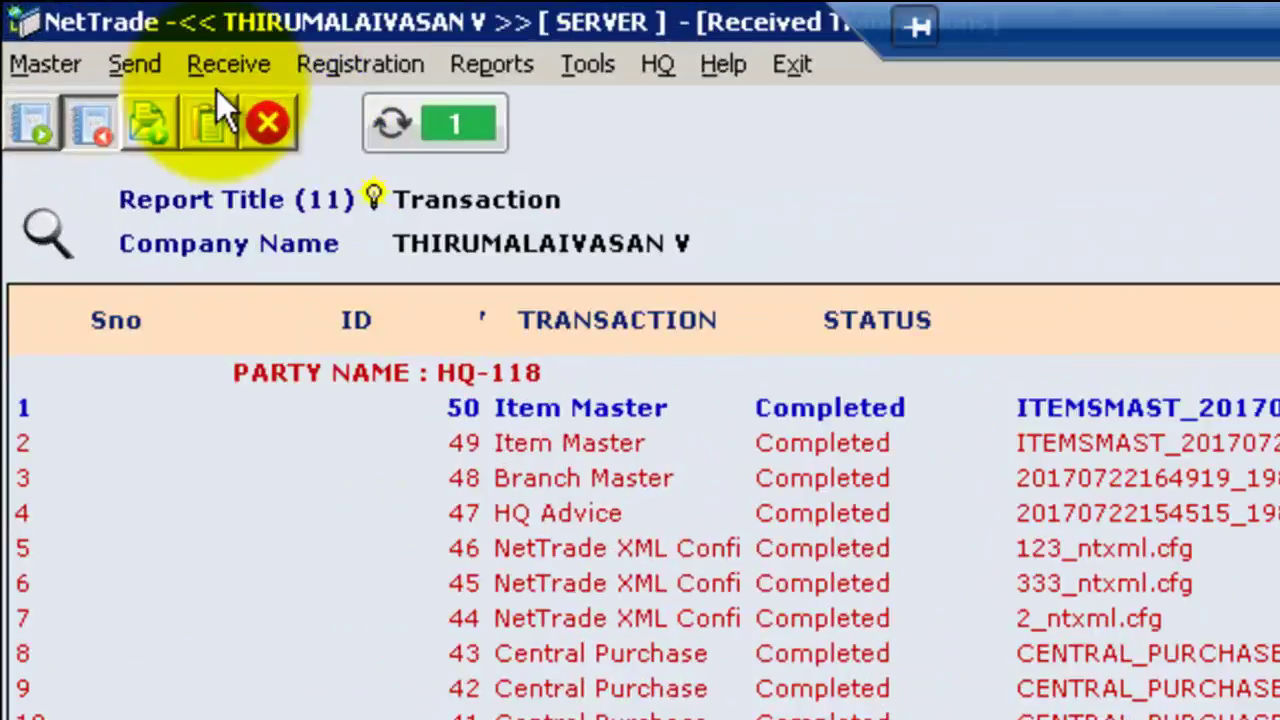
Step: Switch to NetTrade, view the Central Server settings for downloading transactions, and run the pending transaction sync
{"action": "left_click", "coordinate": [98, 29]}
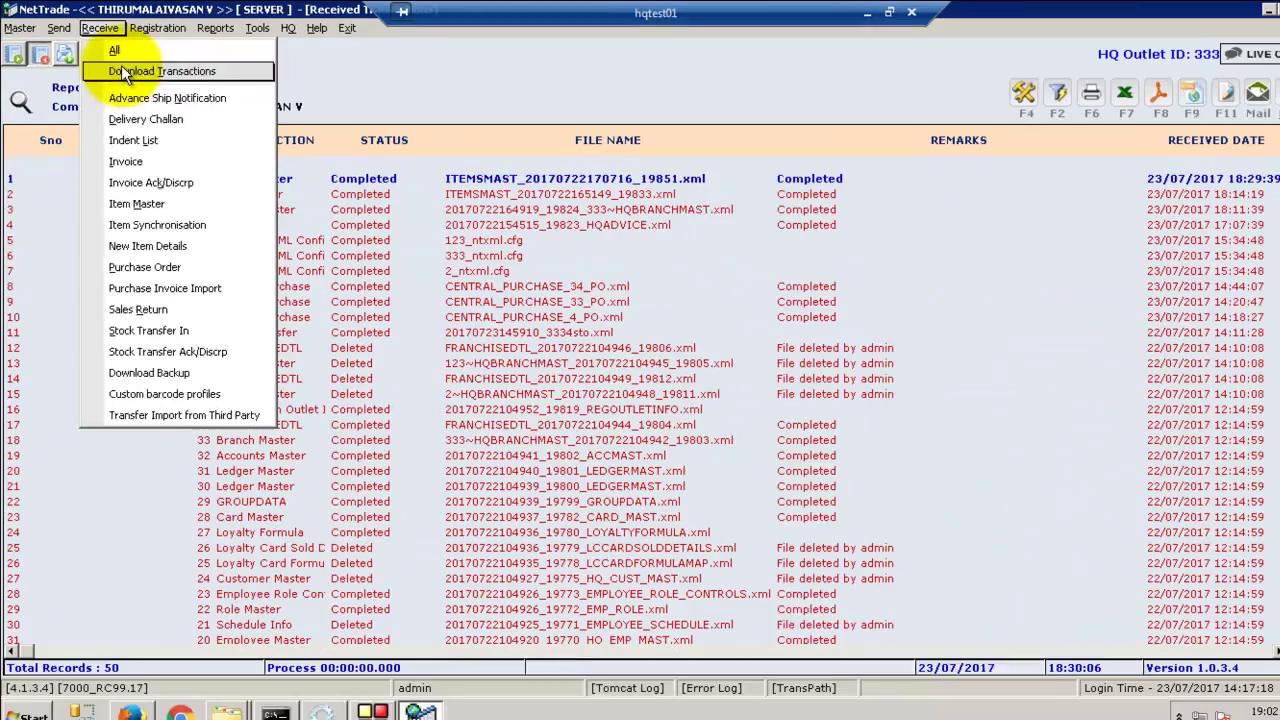
{"action": "left_click", "coordinate": [440, 258]}
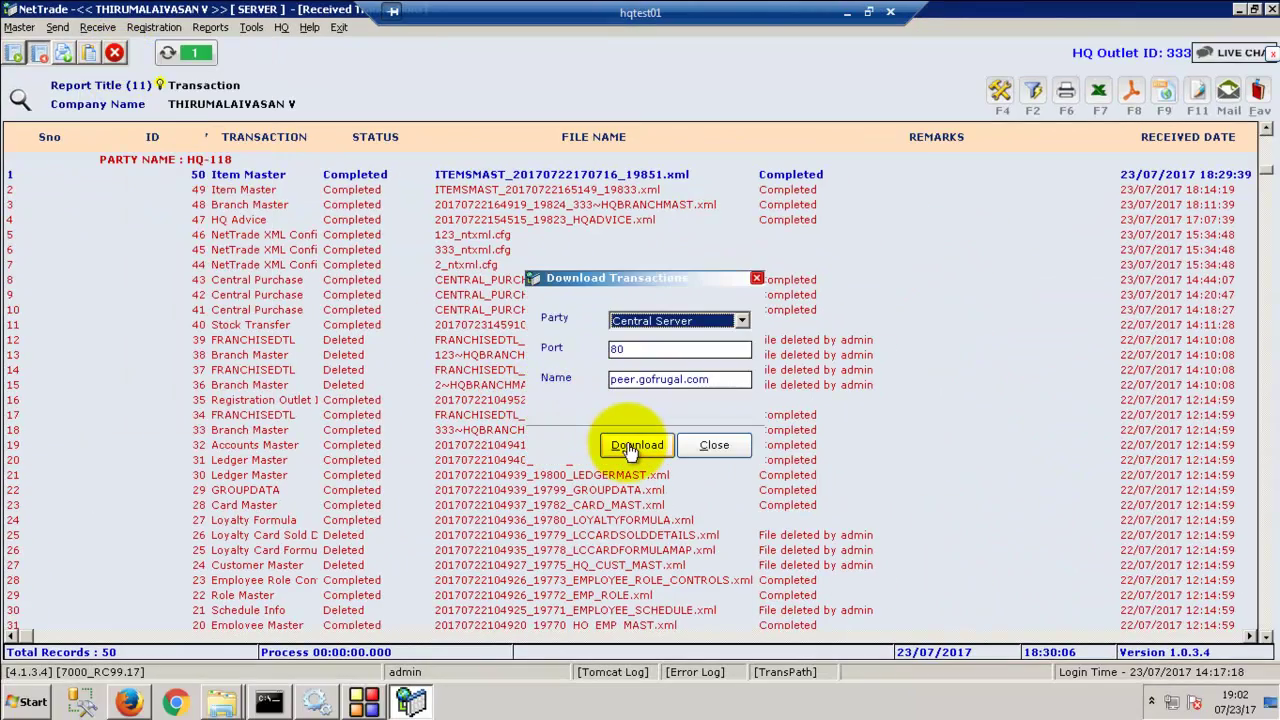
{"action": "left_click", "coordinate": [712, 446]}
{"action": "left_click", "coordinate": [196, 56]}
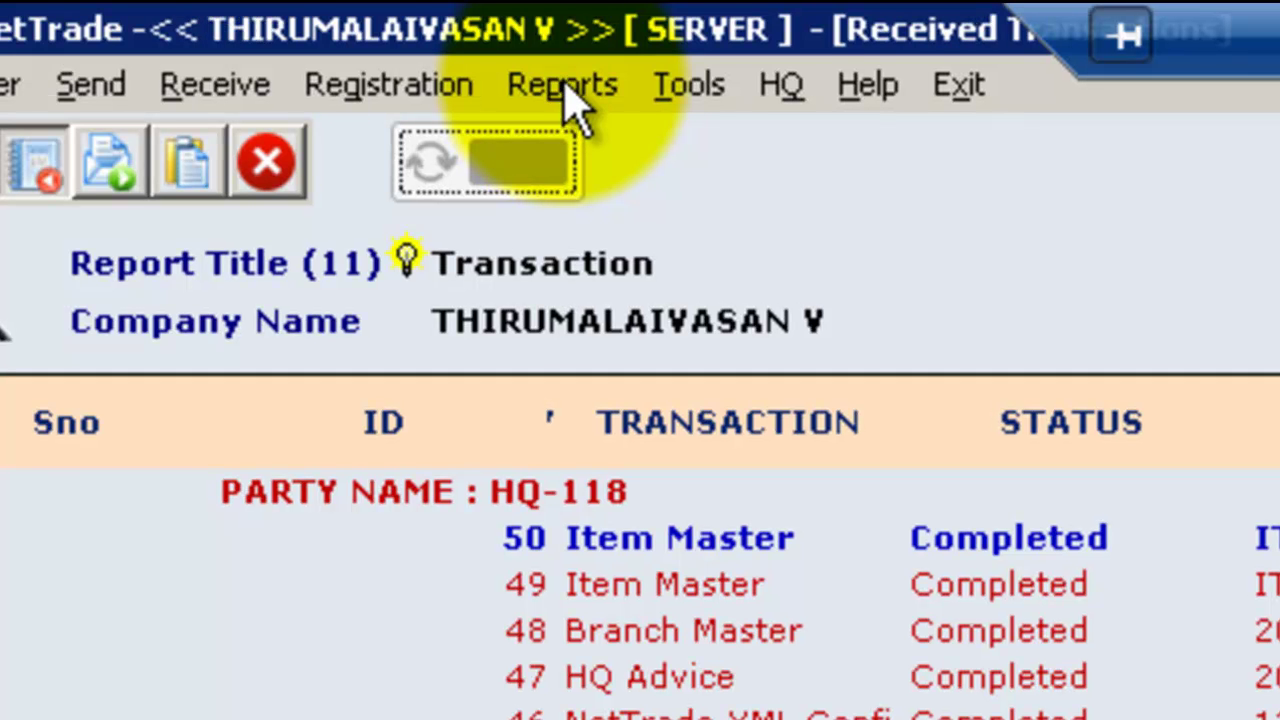
Step: Reload the Received Transactions report with the default date filter and check the status of the Selling Price Advice entry
{"action": "left_click", "coordinate": [560, 88]}
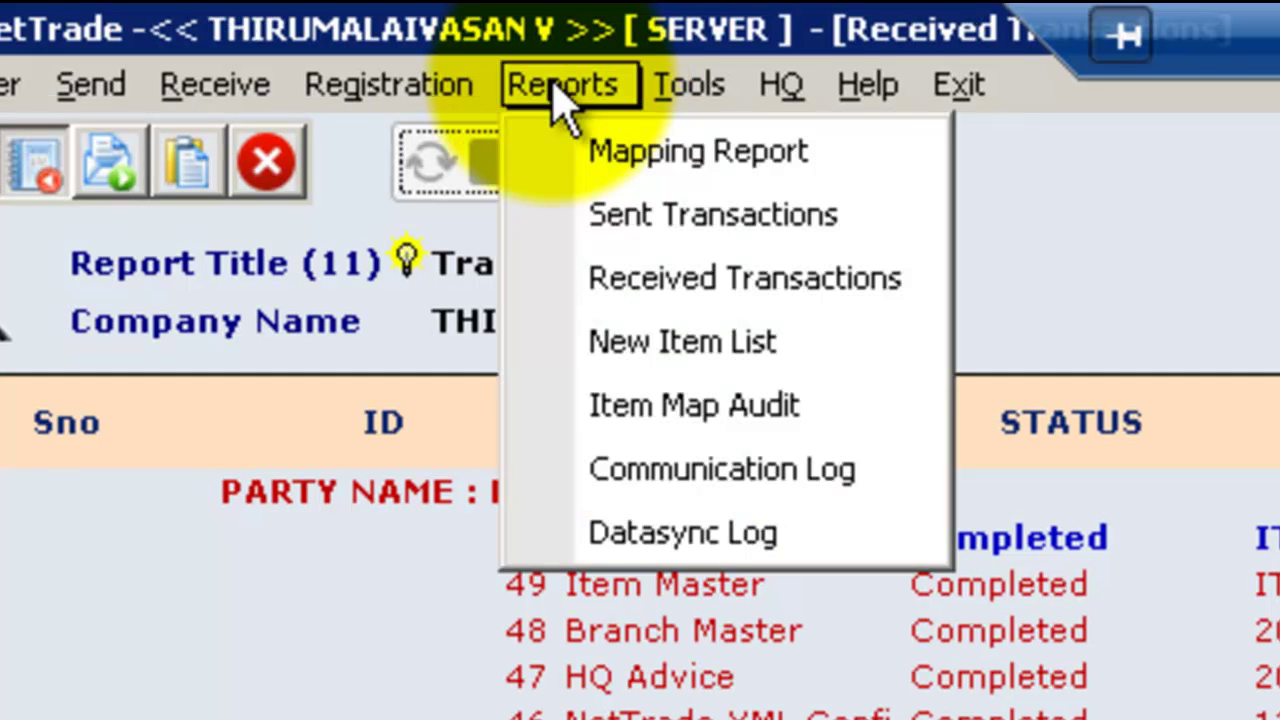
{"action": "left_click", "coordinate": [610, 277]}
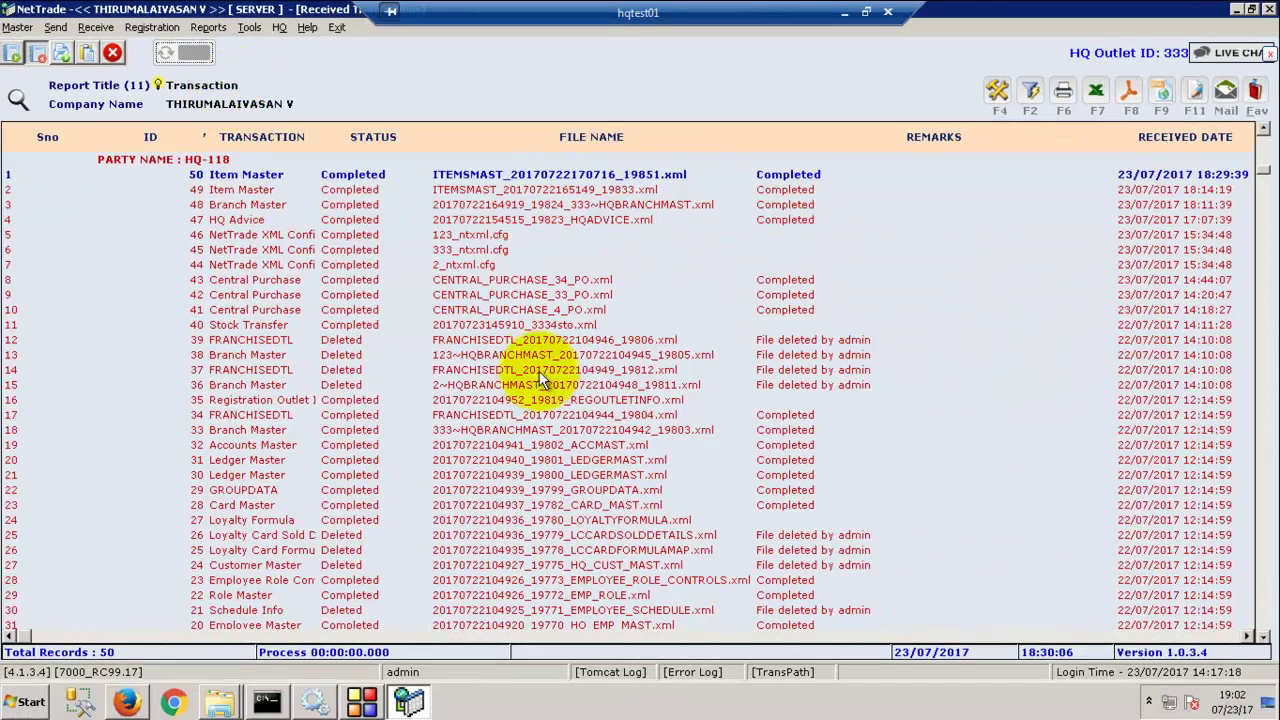
{"action": "key", "text": "F2"}
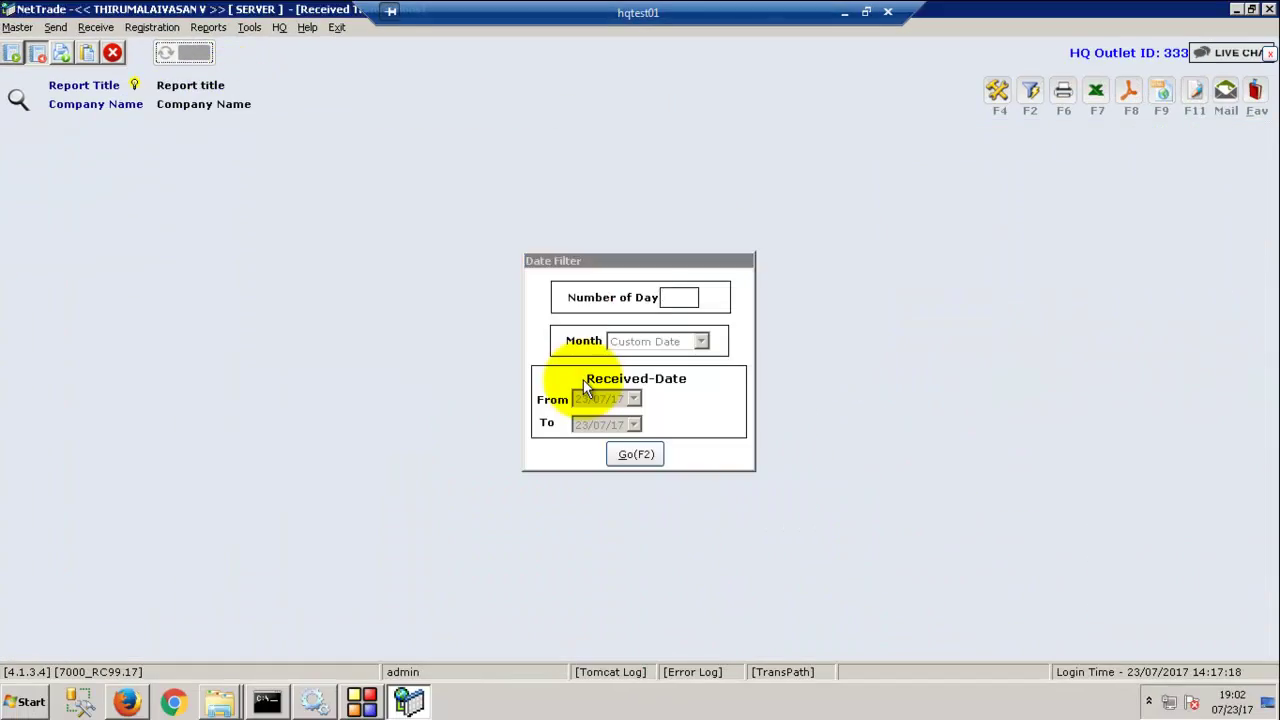
{"action": "key", "text": "F2"}
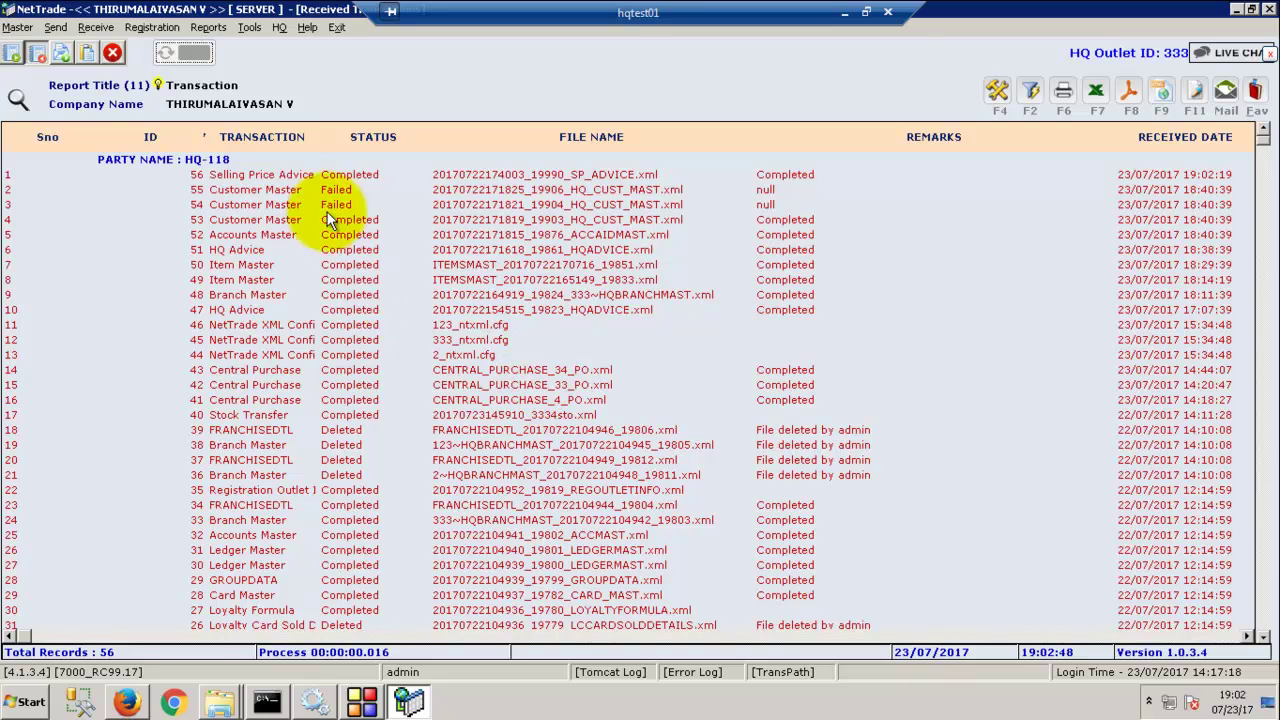
{"action": "left_click", "coordinate": [291, 175]}
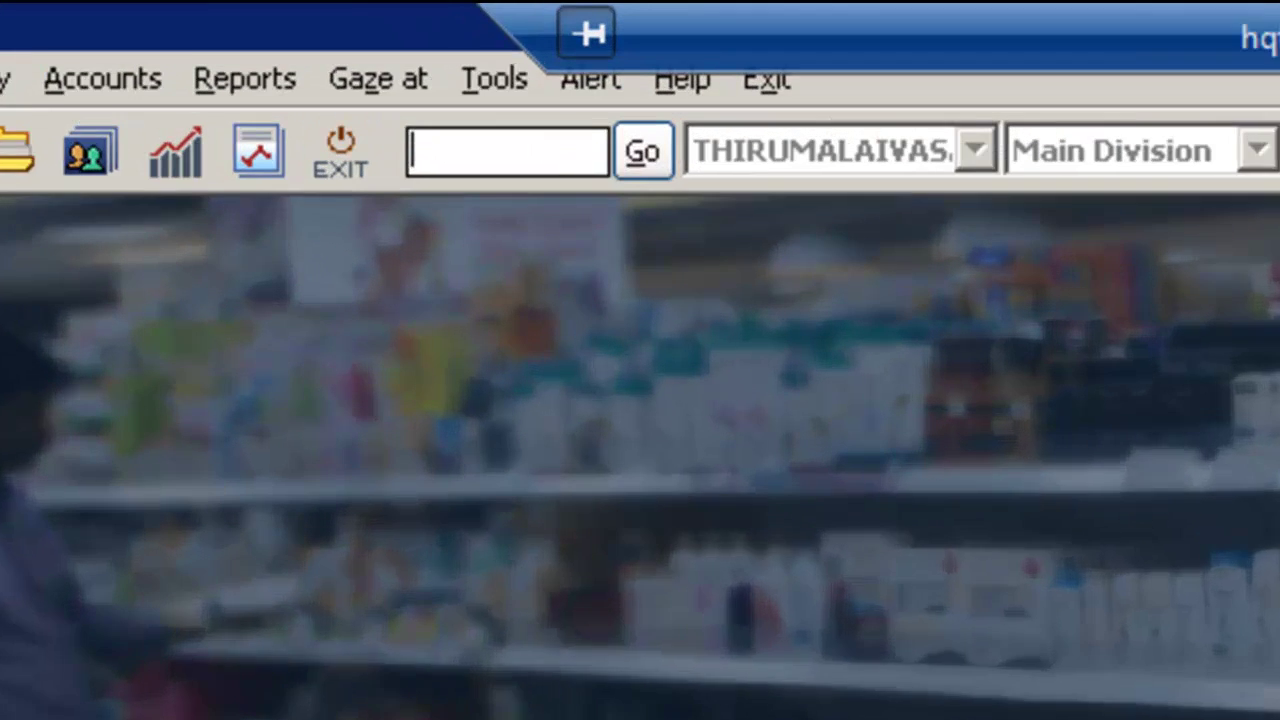
Step: Switch to GoFrugal RPOS7, search for "hq change selling" and open HQ Change Selling Price Advice
{"action": "type", "text": "hq "}
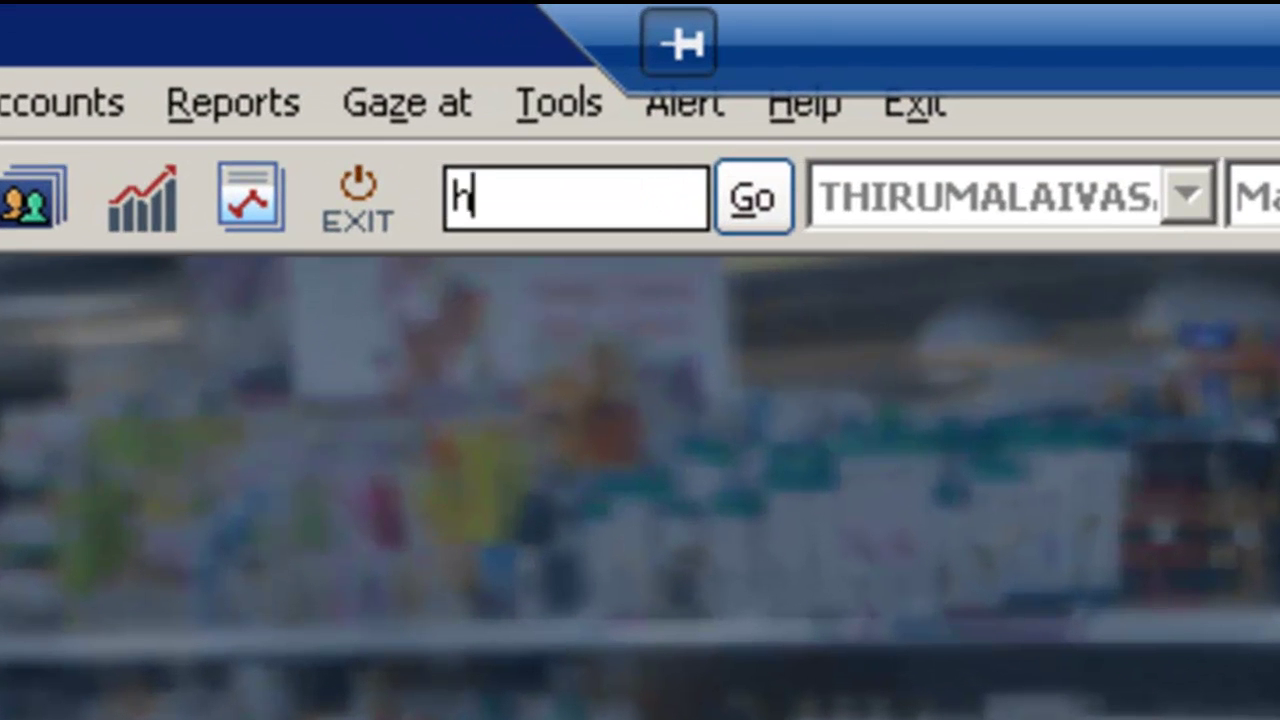
{"action": "type", "text": "change se"}
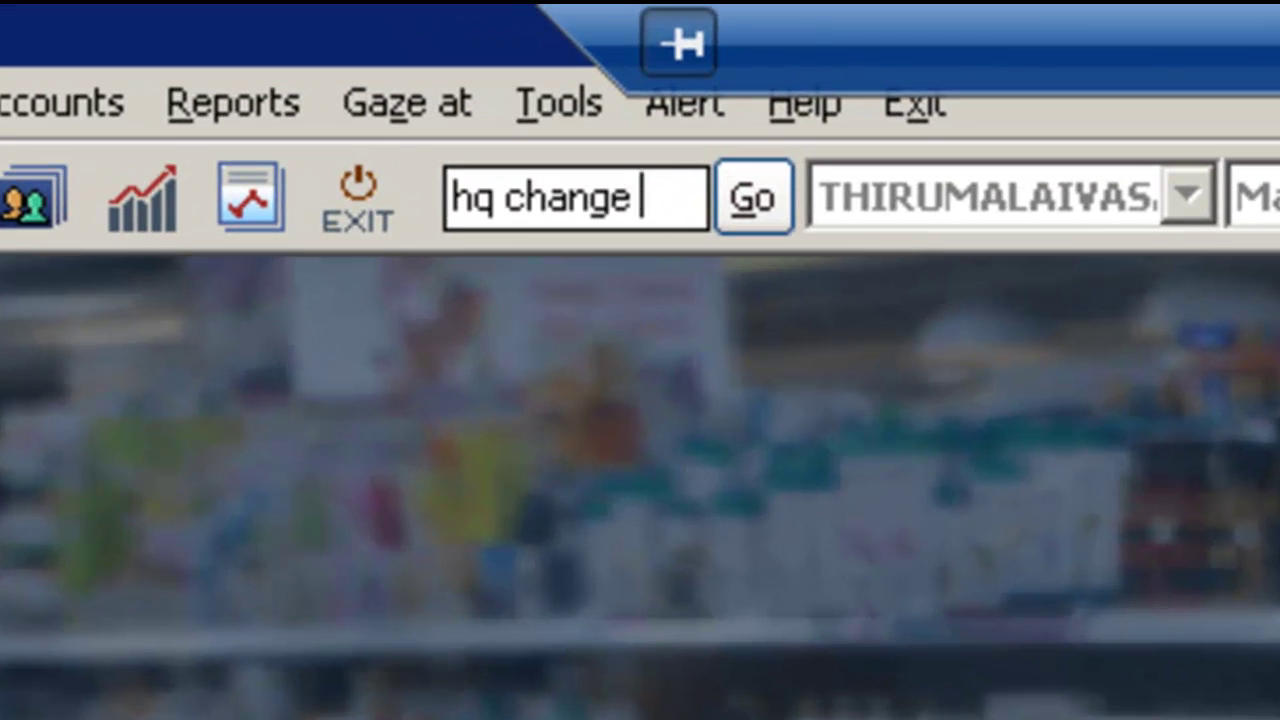
{"action": "type", "text": "lling"}
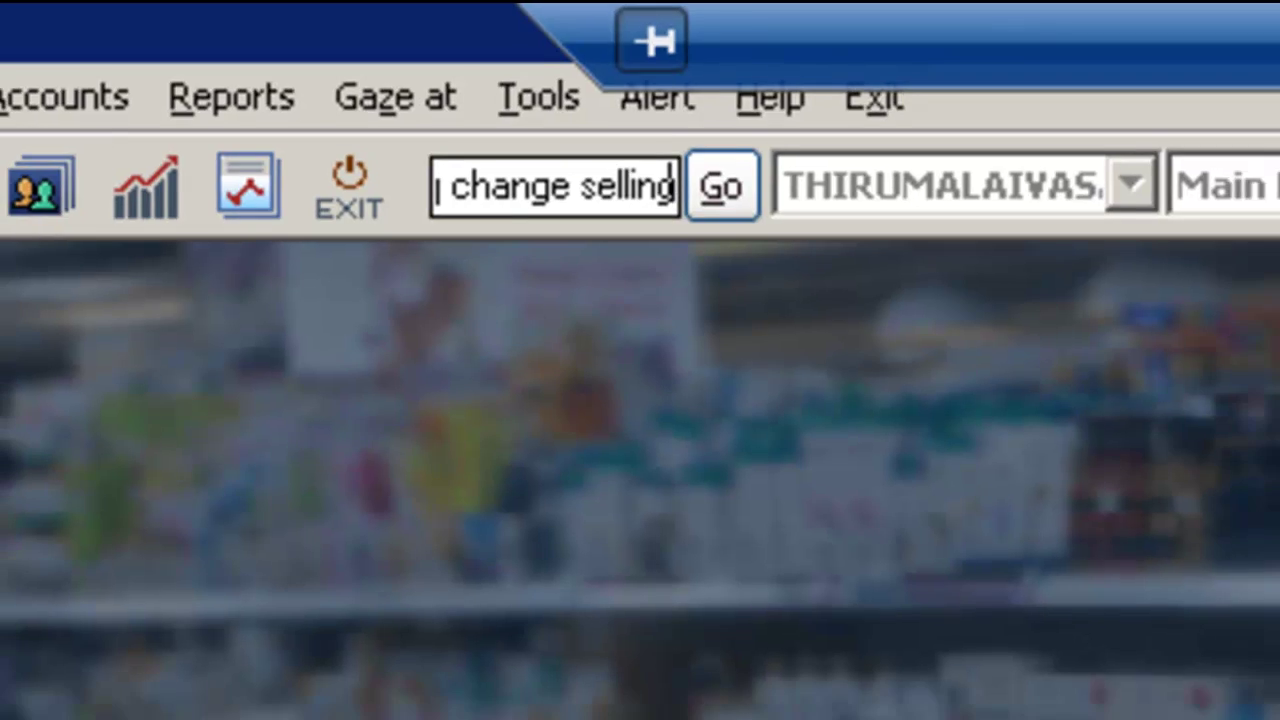
{"action": "key", "text": "Return"}
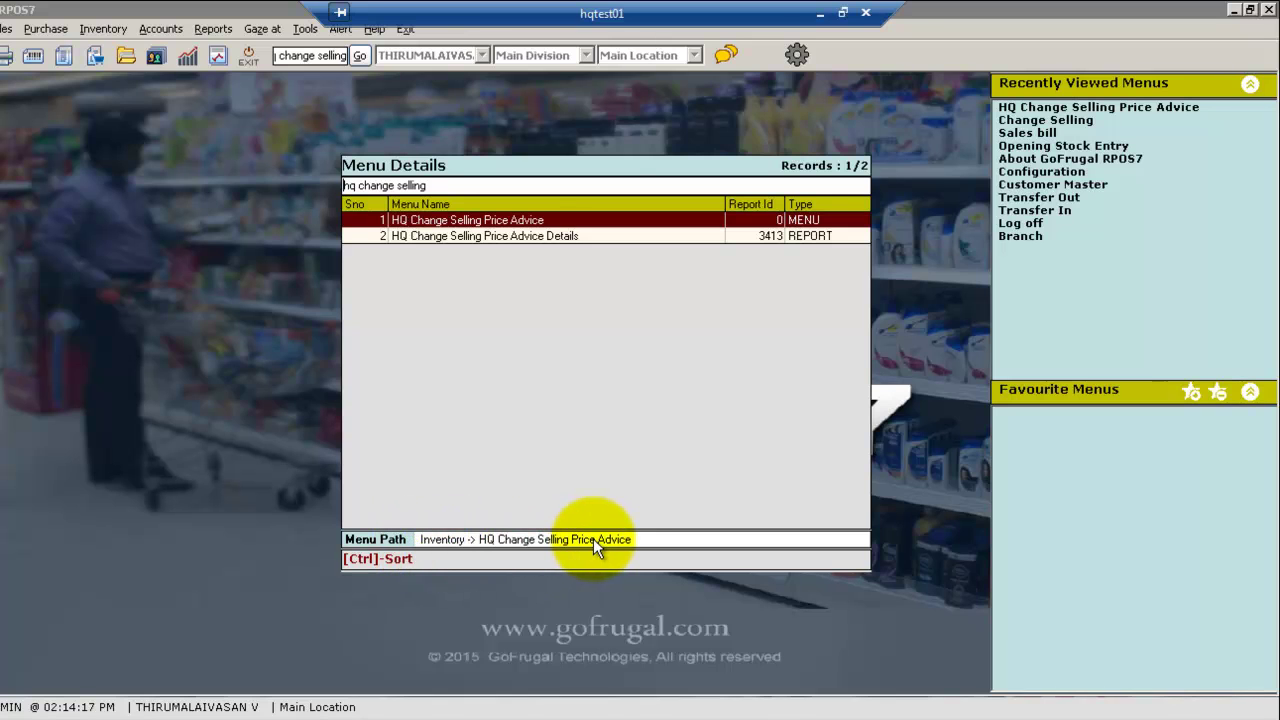
{"action": "key", "text": "Return"}
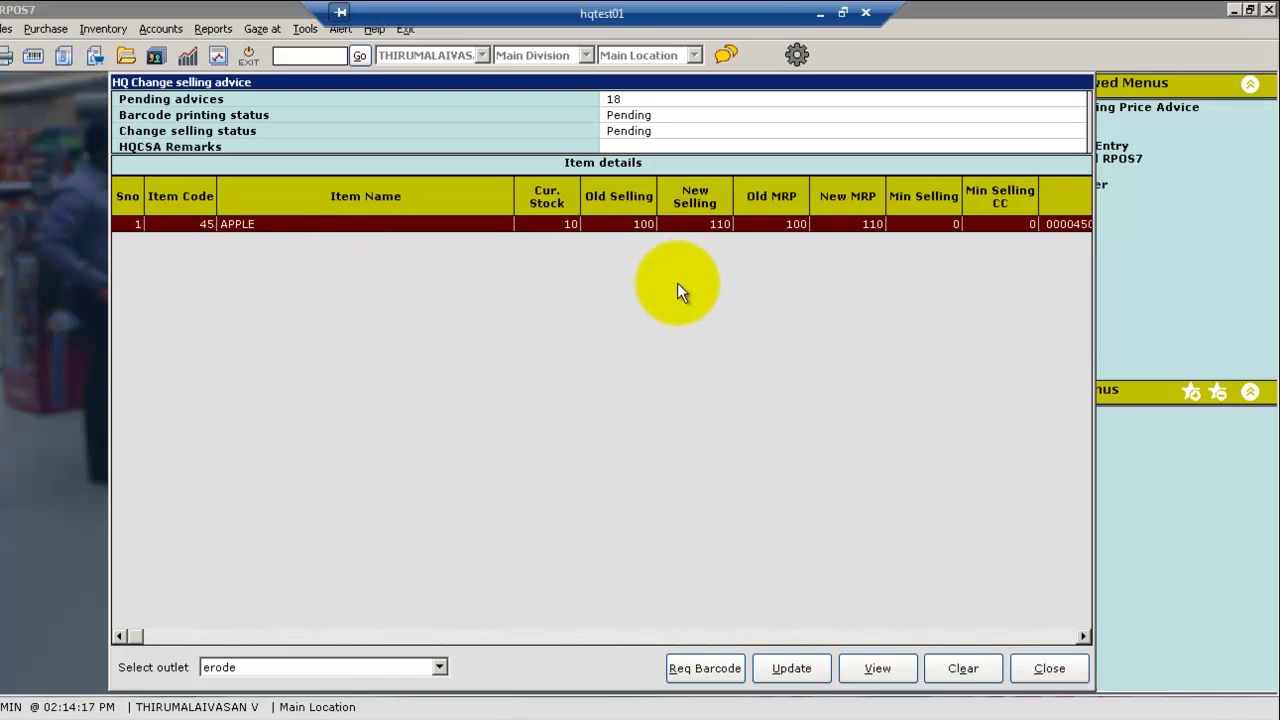
Step: Apply the pending price advice for APPLE without requesting barcodes, and close the advice screen
{"action": "left_click", "coordinate": [798, 670]}
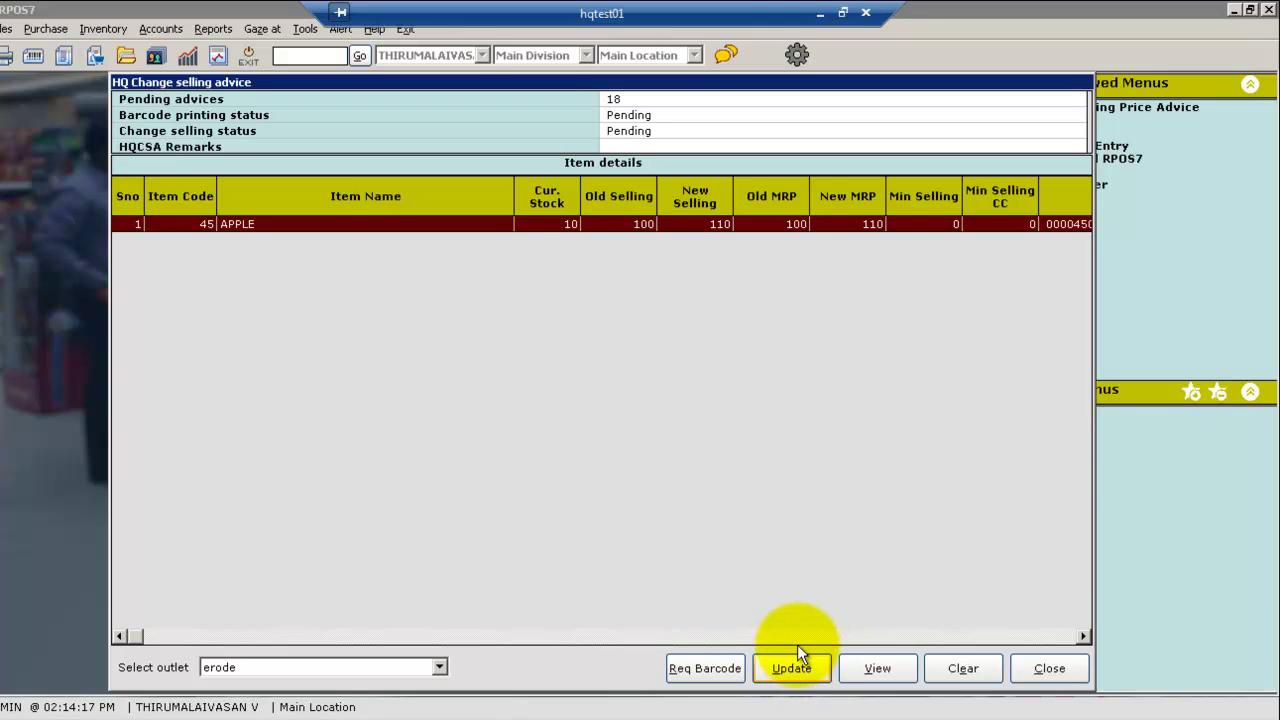
{"action": "left_click", "coordinate": [786, 673]}
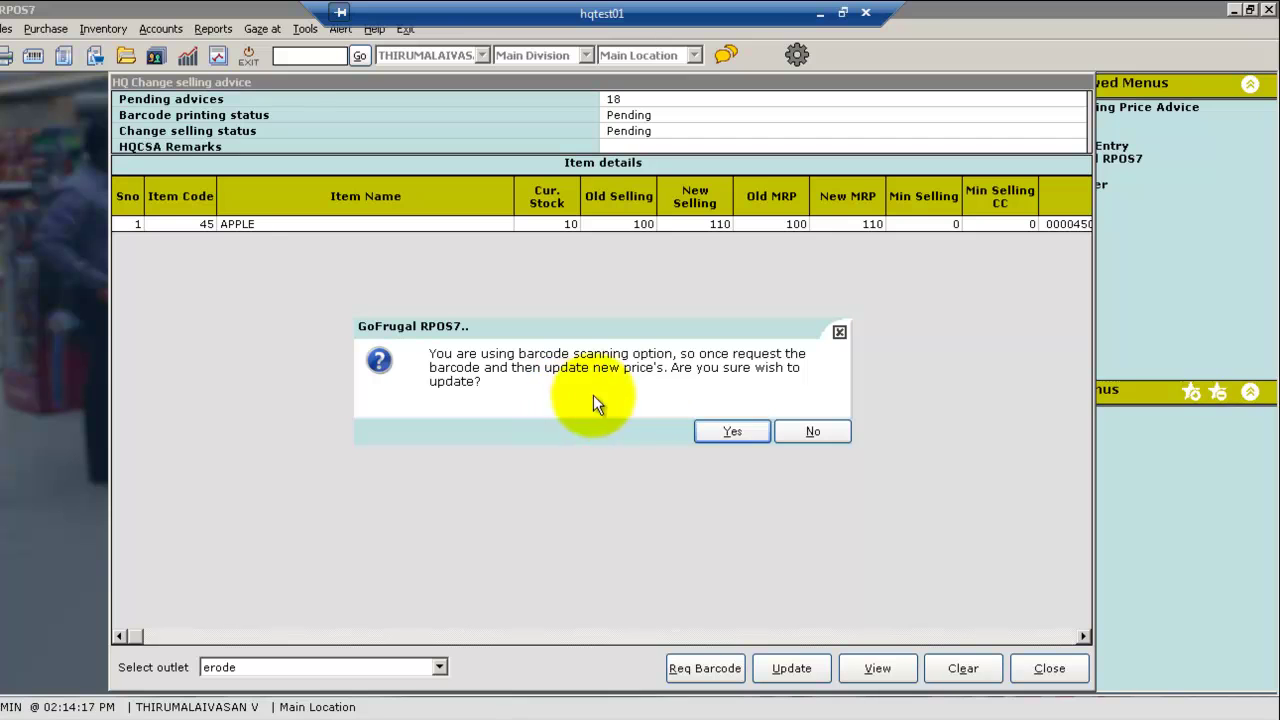
{"action": "left_click", "coordinate": [724, 429]}
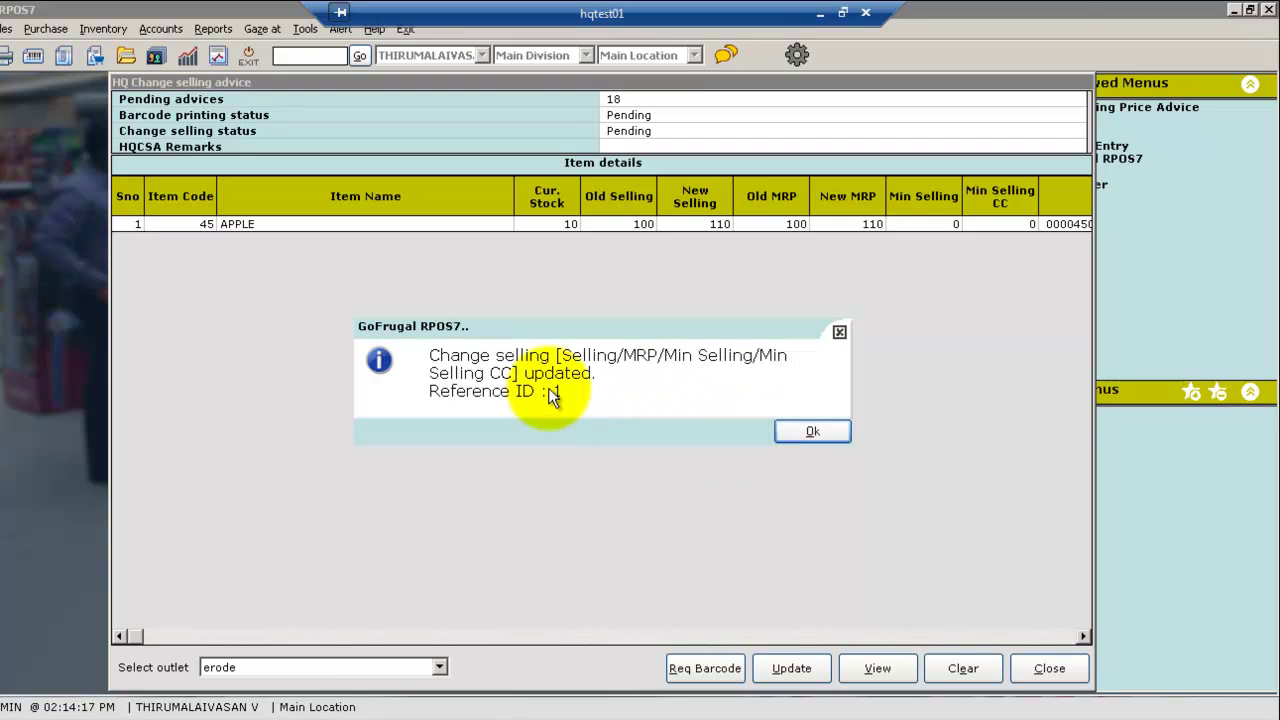
{"action": "left_click", "coordinate": [806, 434]}
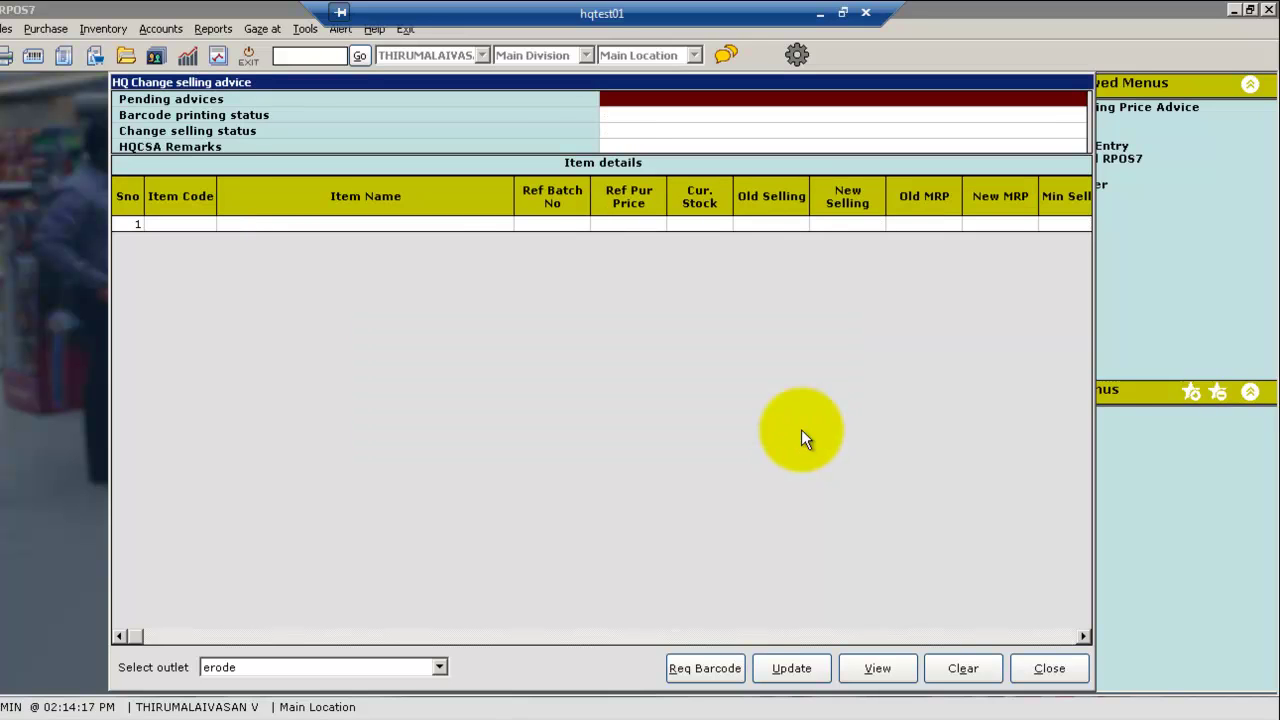
{"action": "left_click", "coordinate": [1050, 670]}
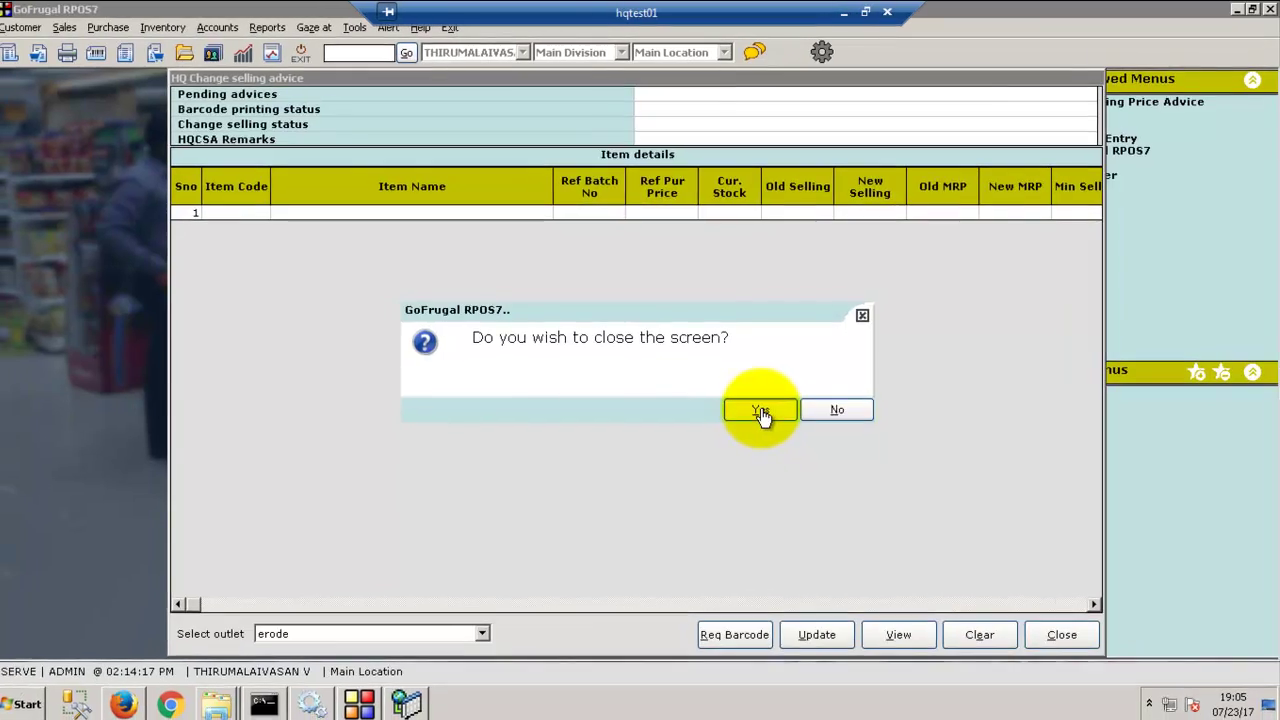
{"action": "left_click", "coordinate": [760, 411]}
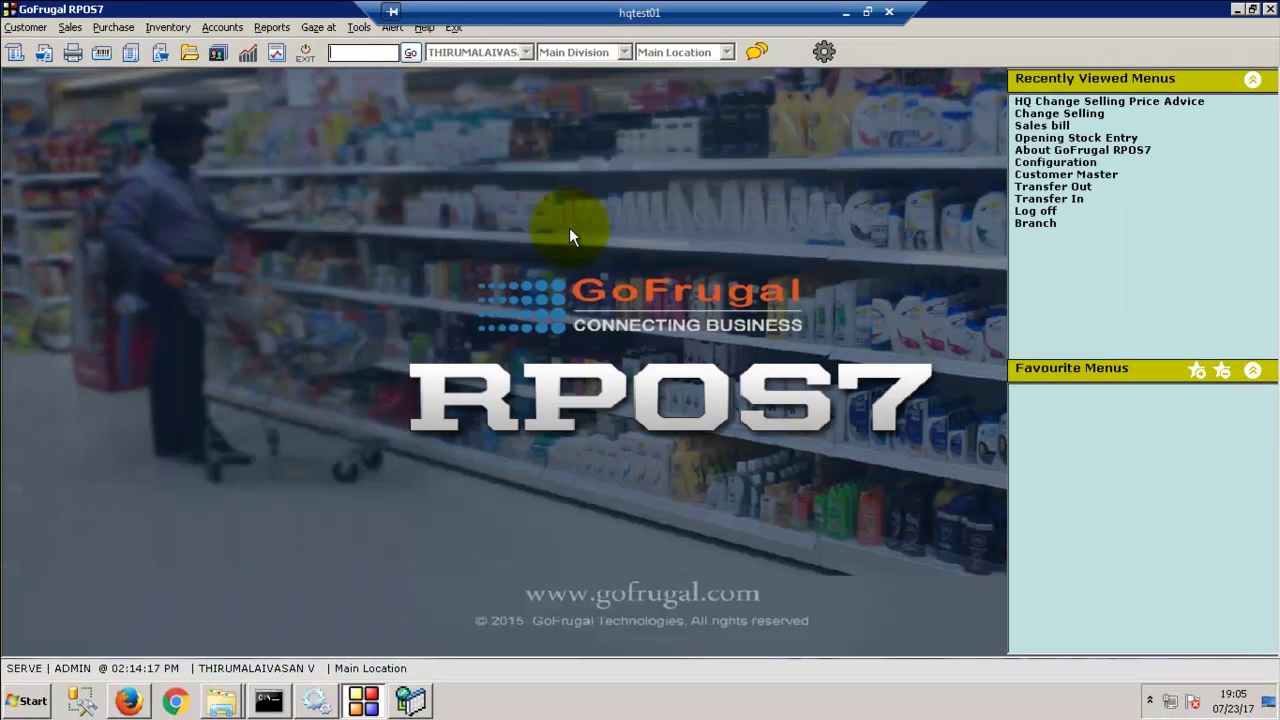
Step: Start a new sales bill, add the item APPLE, and check its MRP and rate
{"action": "left_click", "coordinate": [71, 26]}
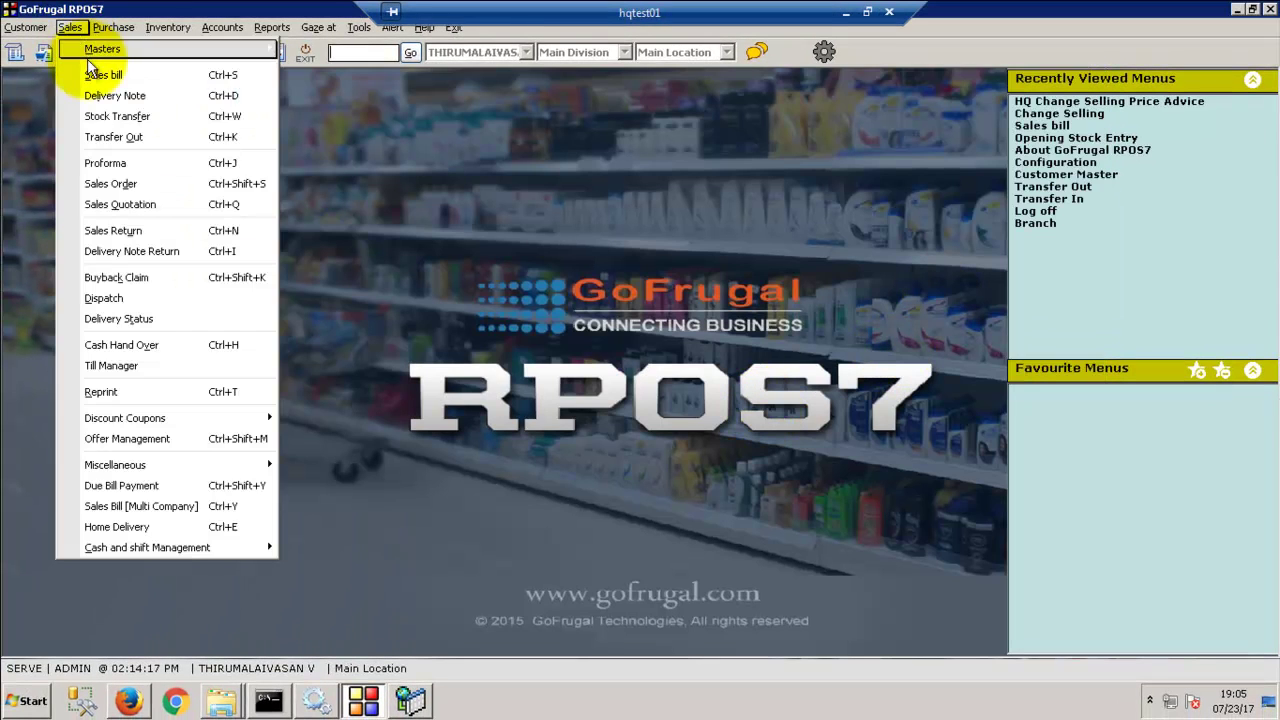
{"action": "left_click", "coordinate": [89, 72]}
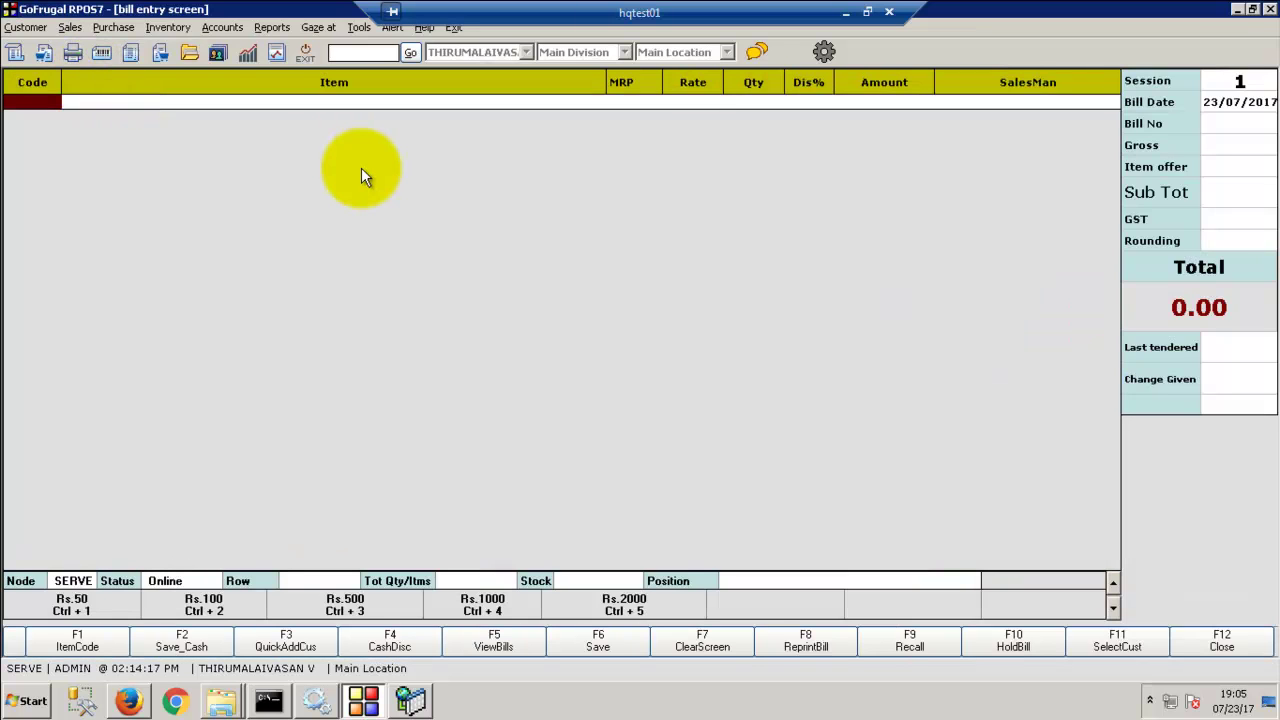
{"action": "key", "text": "Return"}
{"action": "key", "text": "Down"}
{"action": "key", "text": "Down"}
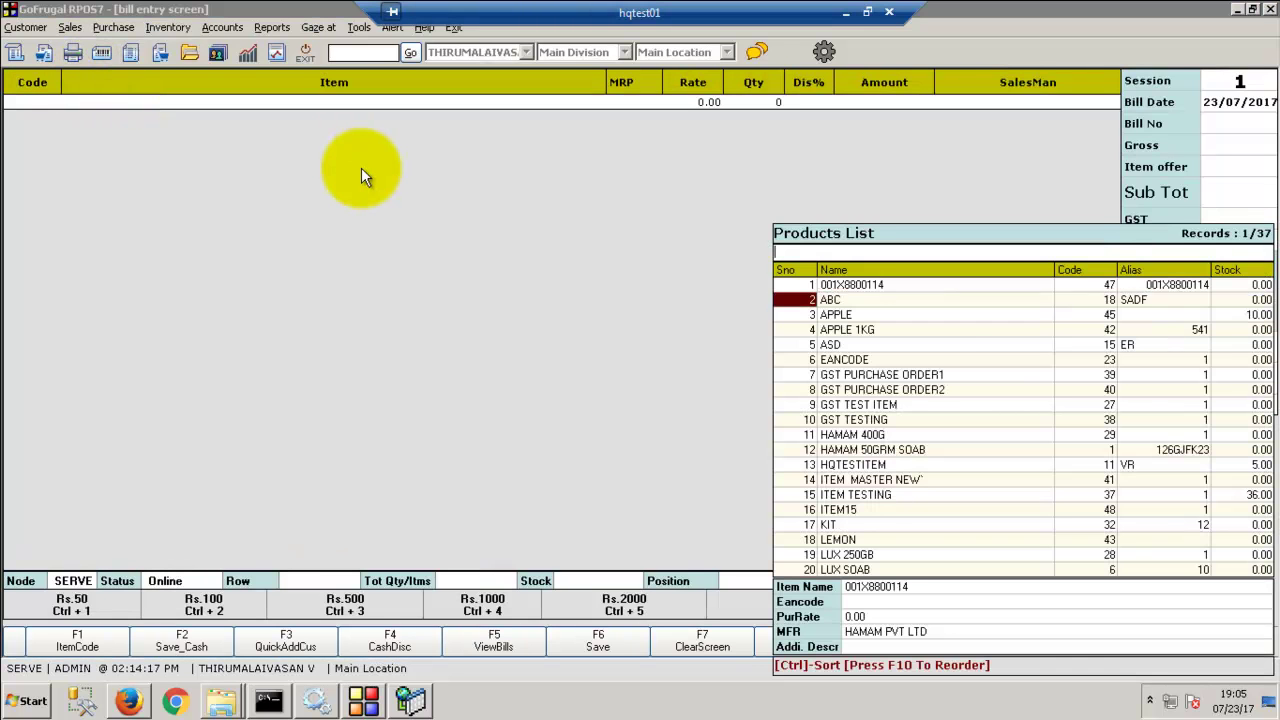
{"action": "key", "text": "Return"}
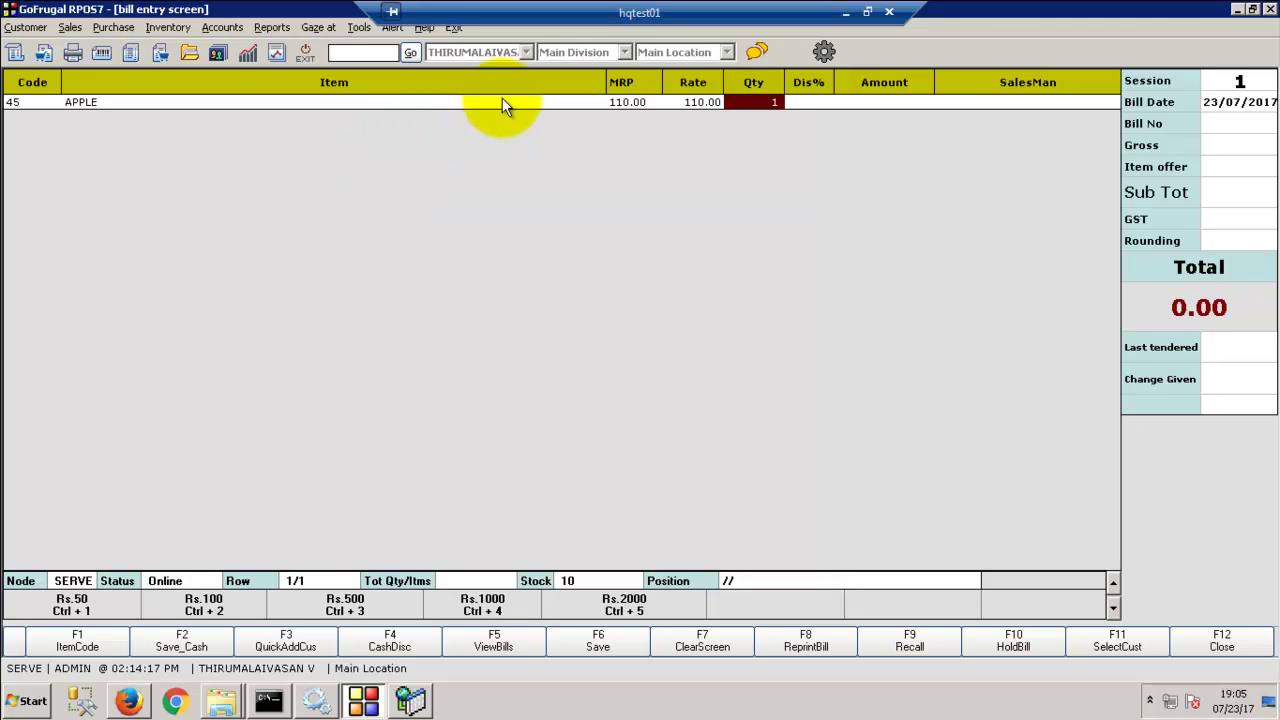
{"action": "left_click", "coordinate": [608, 105]}
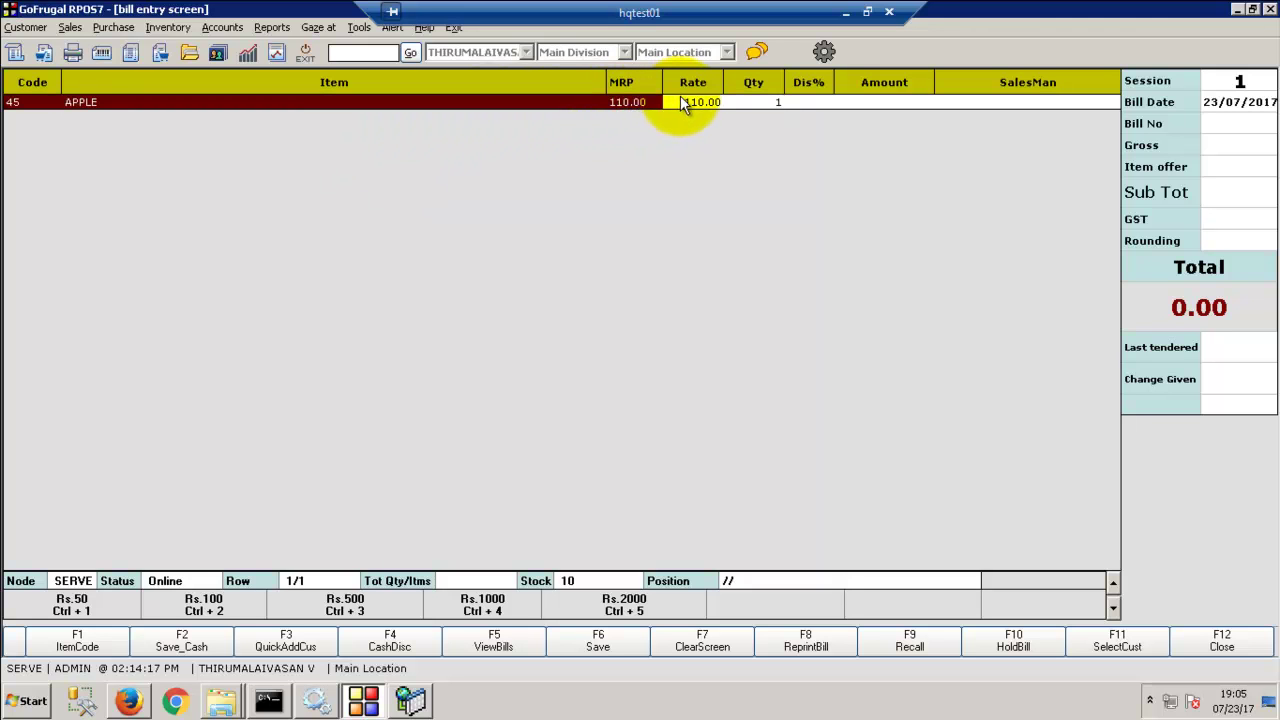